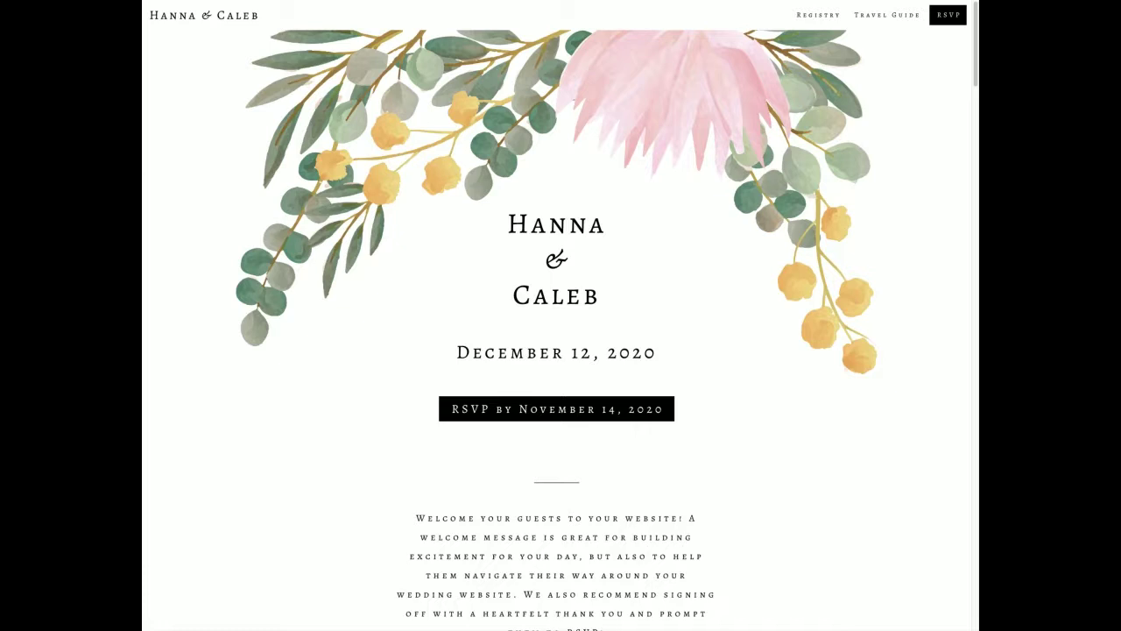
- Open the wedding RSVP, mark both invited guests as Confirmed for the wedding, and continue
{"action": "left_click", "coordinate": [664, 409]}
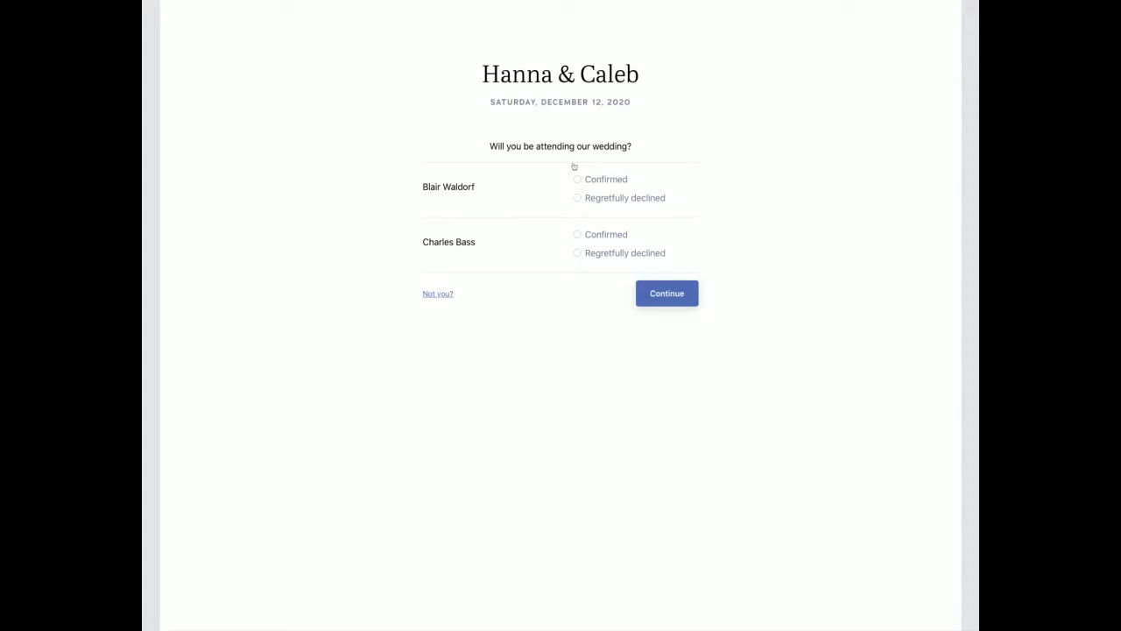
{"action": "left_click", "coordinate": [612, 178]}
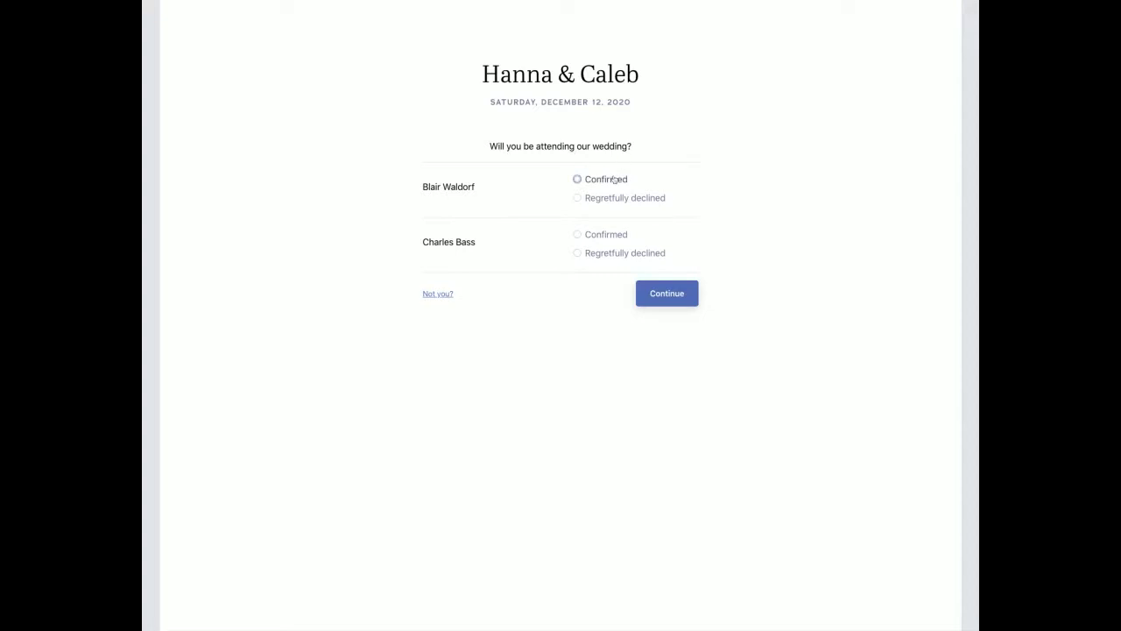
{"action": "left_click", "coordinate": [604, 236]}
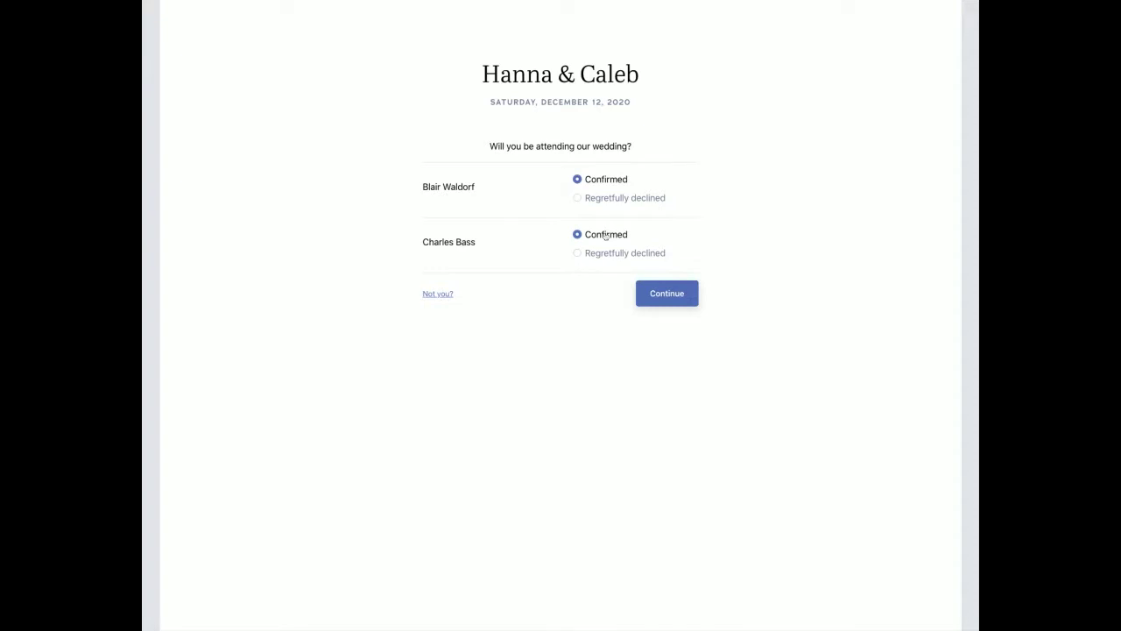
{"action": "left_click", "coordinate": [678, 300]}
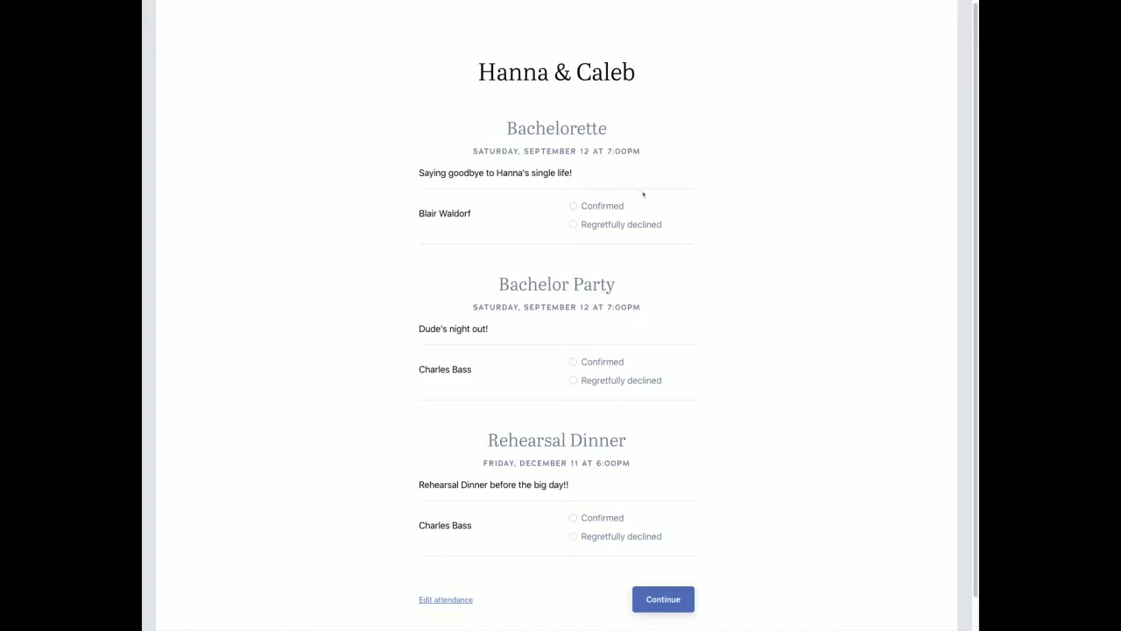
- Mark the listed guests as Confirmed for the Bachelorette, Bachelor Party and Rehearsal Dinner, and continue to the guest details
{"action": "triple_click", "coordinate": [488, 225]}
{"action": "left_click", "coordinate": [492, 228]}
{"action": "left_click", "coordinate": [587, 211]}
{"action": "scroll", "coordinate": [634, 273], "scroll_direction": "down", "scroll_amount": 1}
{"action": "triple_click", "coordinate": [410, 335]}
{"action": "left_click", "coordinate": [410, 335]}
{"action": "left_click", "coordinate": [602, 328]}
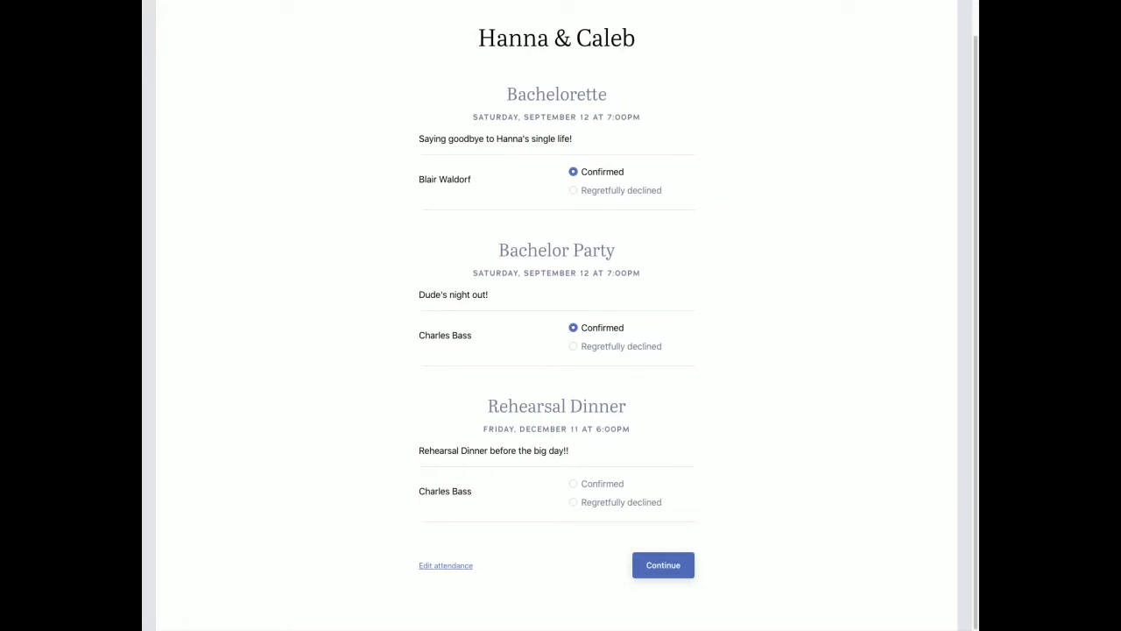
{"action": "left_click", "coordinate": [618, 489]}
{"action": "left_click", "coordinate": [652, 569]}
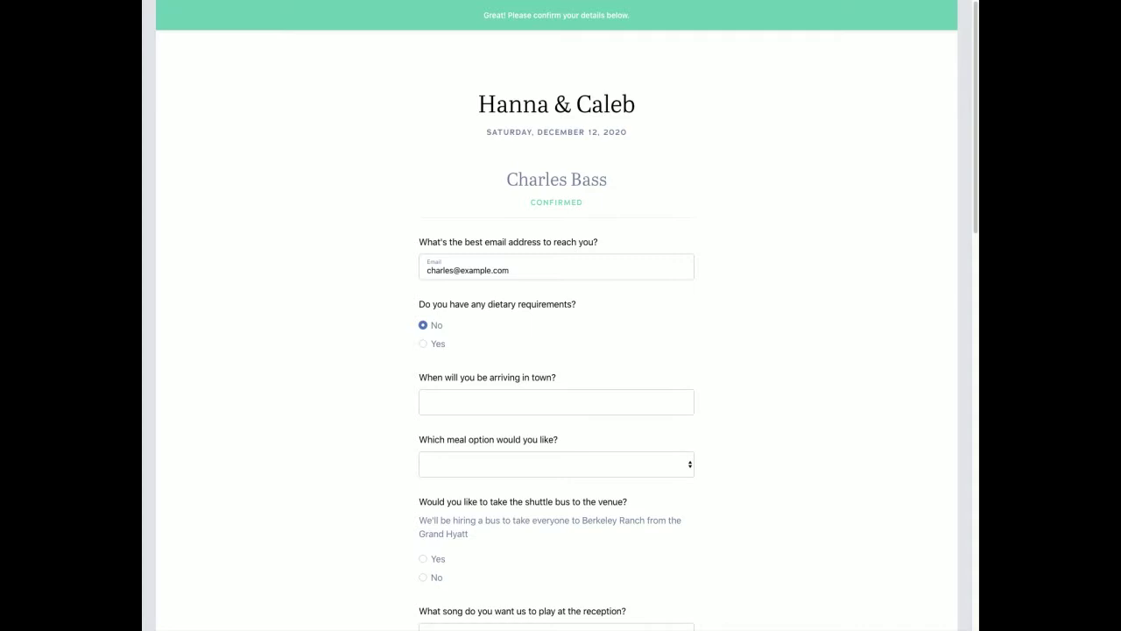
- Look through the RSVP detail questions for both guests
{"action": "scroll", "coordinate": [557, 313], "scroll_direction": "down", "scroll_amount": 1}
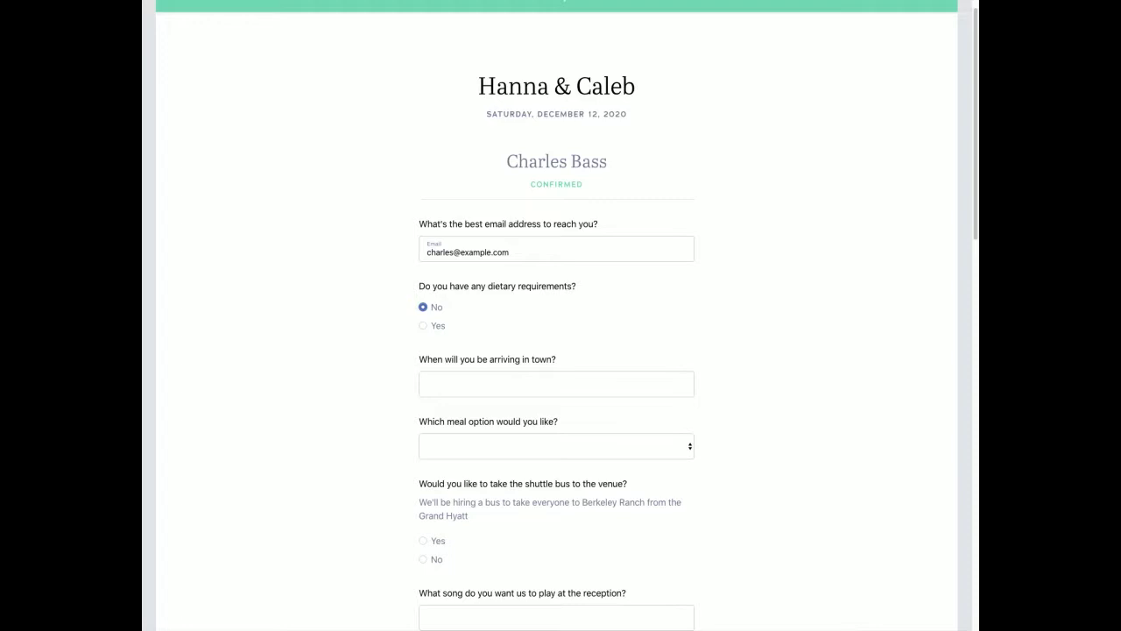
{"action": "scroll", "coordinate": [744, 445], "scroll_direction": "down", "scroll_amount": 5}
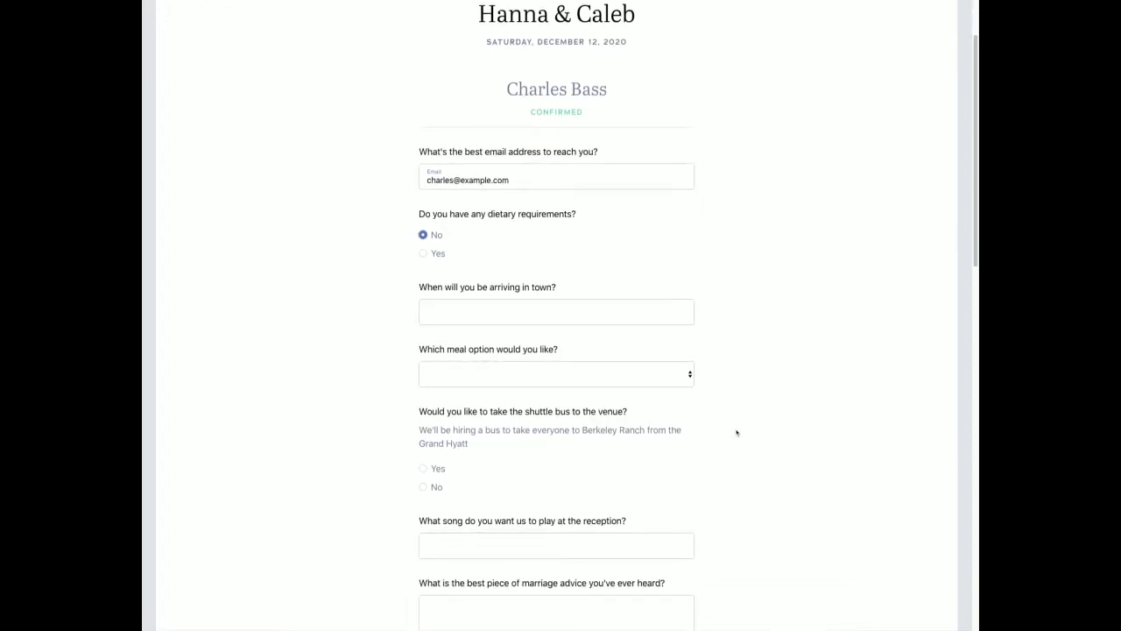
{"action": "scroll", "coordinate": [675, 132], "scroll_direction": "up", "scroll_amount": 2}
{"action": "scroll", "coordinate": [755, 217], "scroll_direction": "down", "scroll_amount": 1}
{"action": "scroll", "coordinate": [756, 217], "scroll_direction": "down", "scroll_amount": 3}
{"action": "scroll", "coordinate": [756, 218], "scroll_direction": "up", "scroll_amount": 8}
{"action": "scroll", "coordinate": [758, 232], "scroll_direction": "down", "scroll_amount": 6}
{"action": "scroll", "coordinate": [762, 247], "scroll_direction": "down", "scroll_amount": 10}
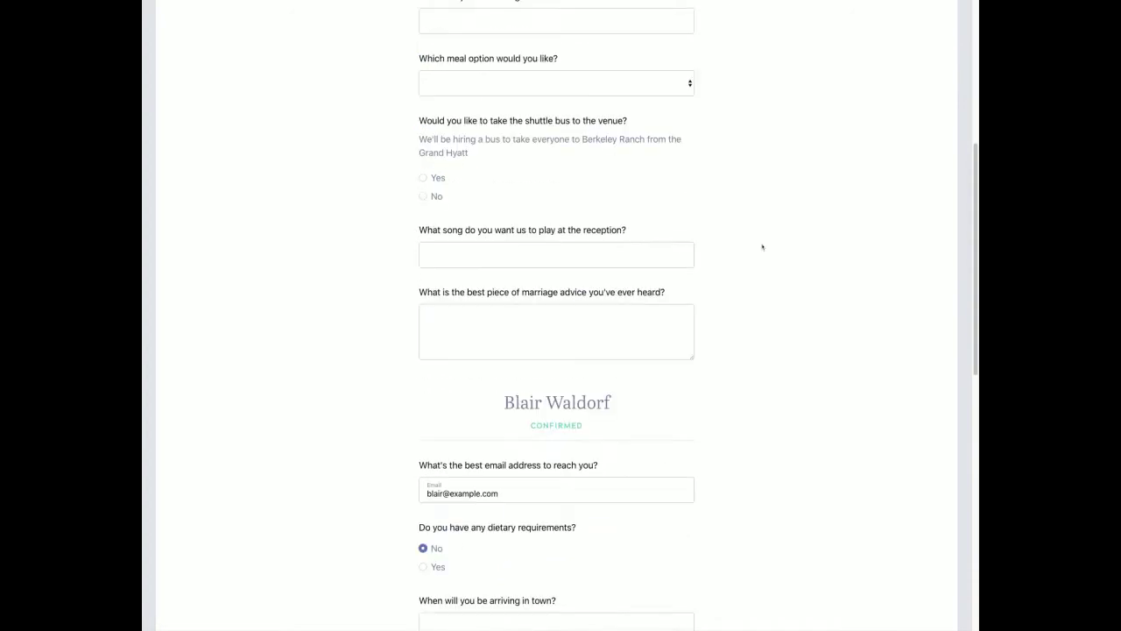
{"action": "scroll", "coordinate": [763, 247], "scroll_direction": "up", "scroll_amount": 15}
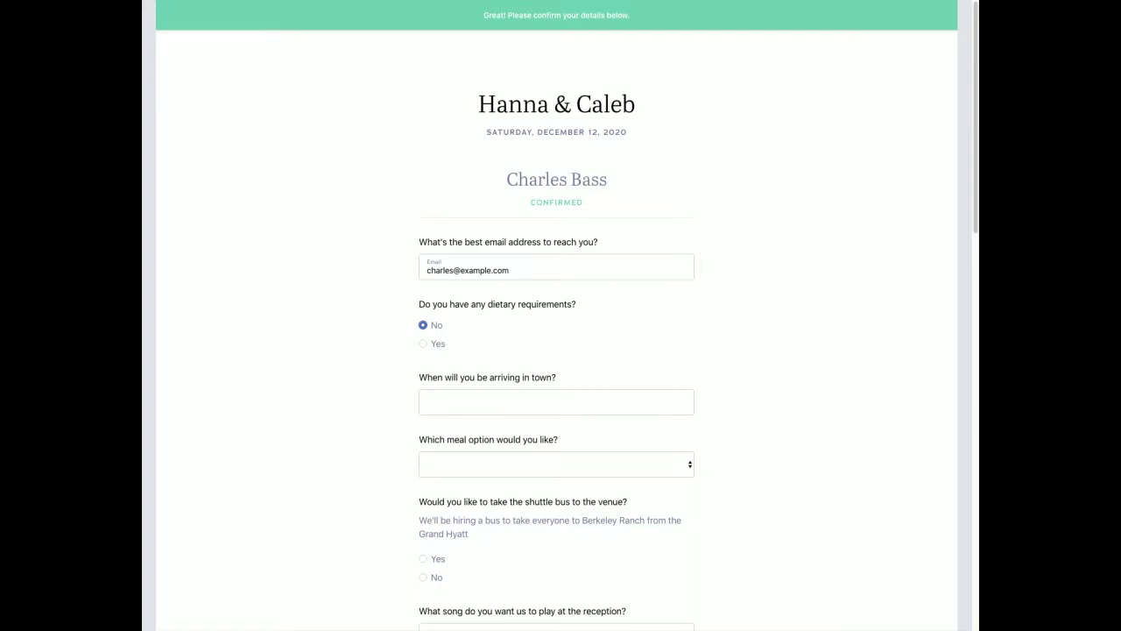
- Examine the first guest's questions on arrival, meal, shuttle, song and marriage advice, plus the dietary requirements question
{"action": "scroll", "coordinate": [561, 315], "scroll_direction": "down", "scroll_amount": 3}
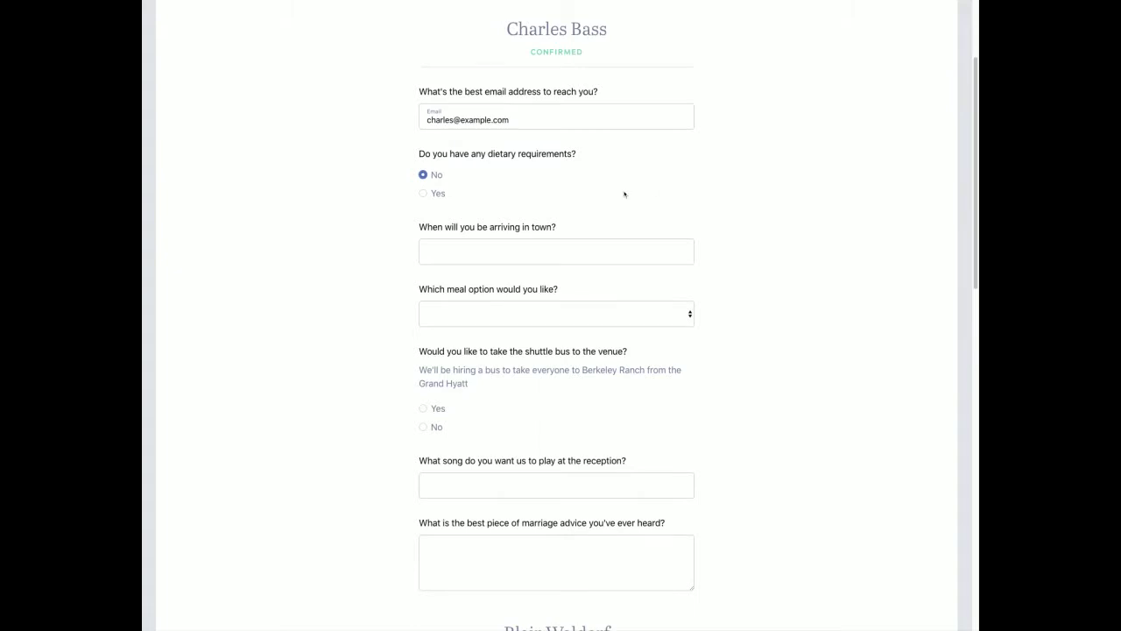
{"action": "left_click_drag", "start_coordinate": [395, 228], "coordinate": [411, 228]}
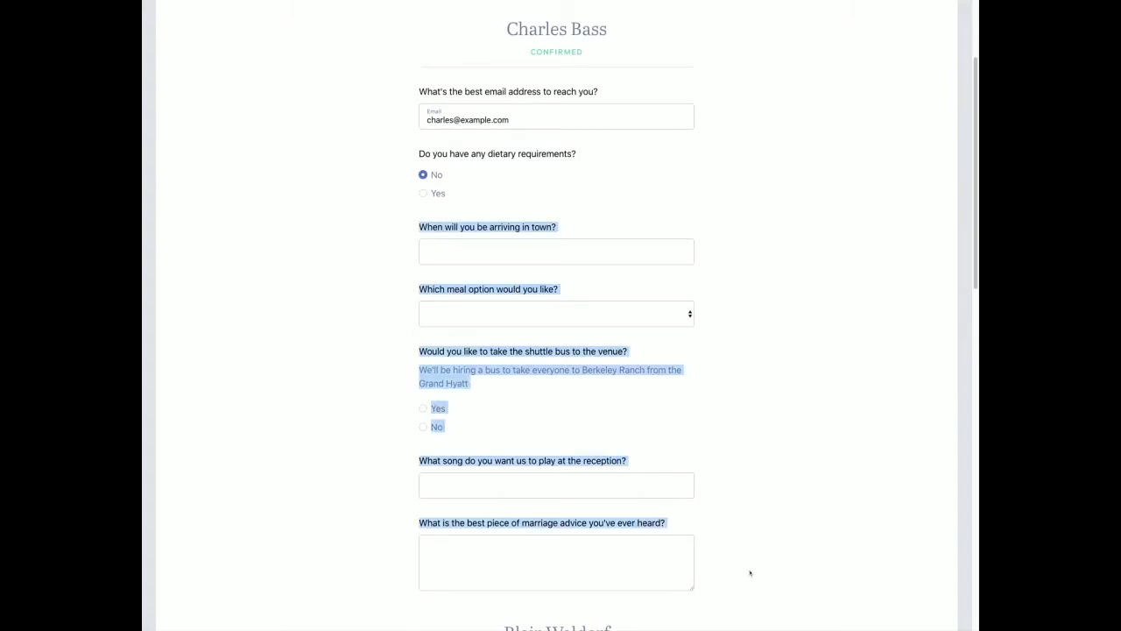
{"action": "left_click", "coordinate": [756, 441]}
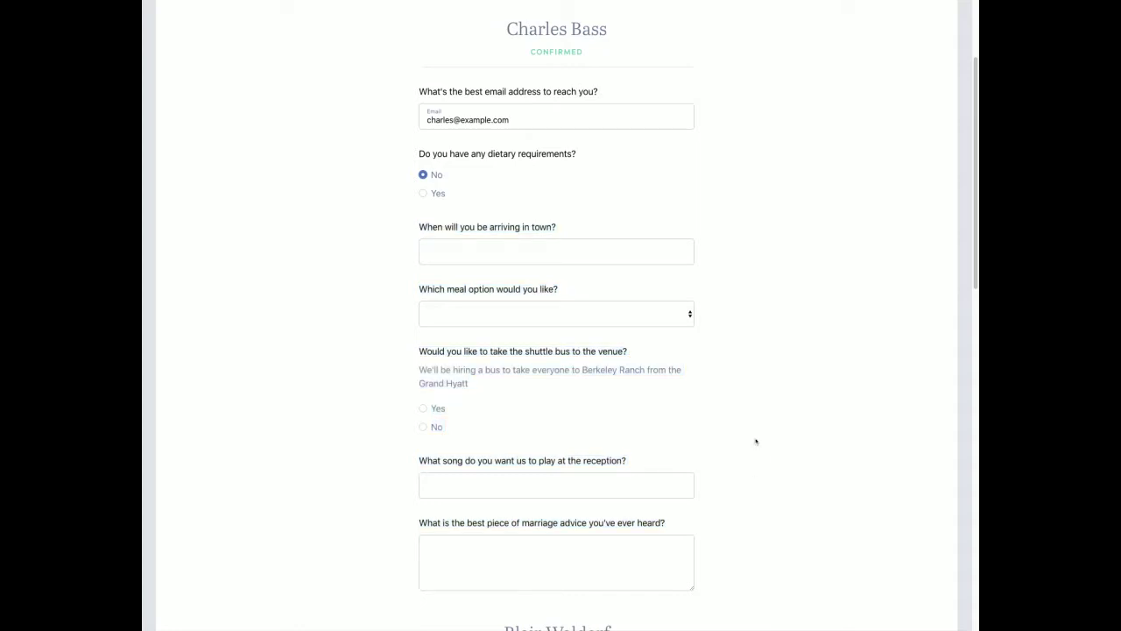
{"action": "scroll", "coordinate": [756, 442], "scroll_direction": "up", "scroll_amount": 1}
{"action": "scroll", "coordinate": [756, 441], "scroll_direction": "up", "scroll_amount": 3}
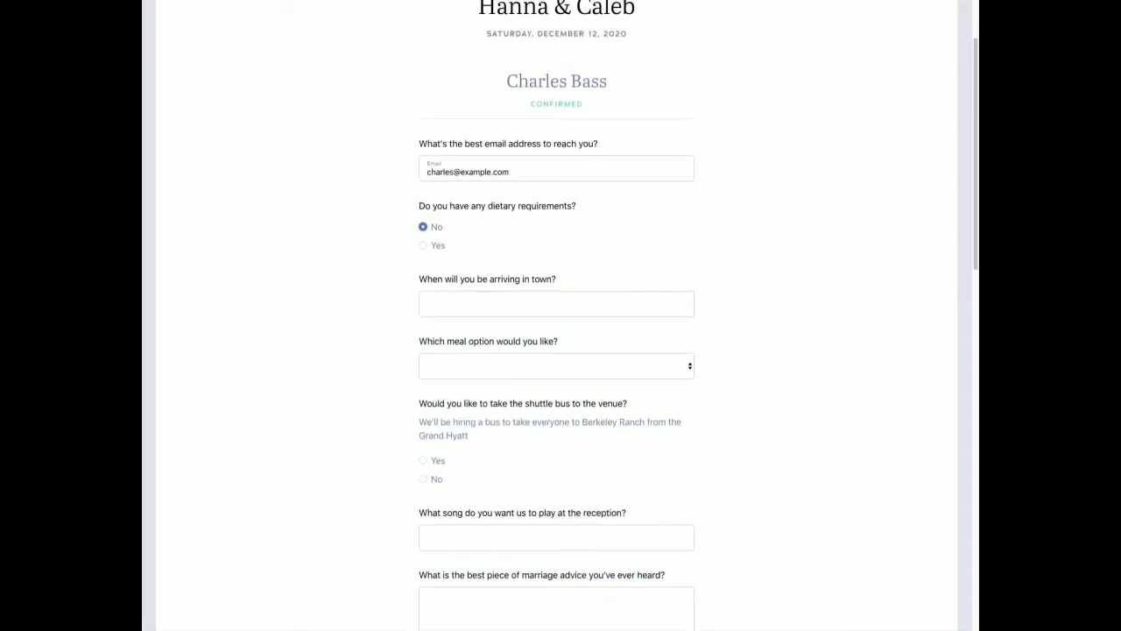
{"action": "left_click_drag", "start_coordinate": [446, 316], "coordinate": [416, 274]}
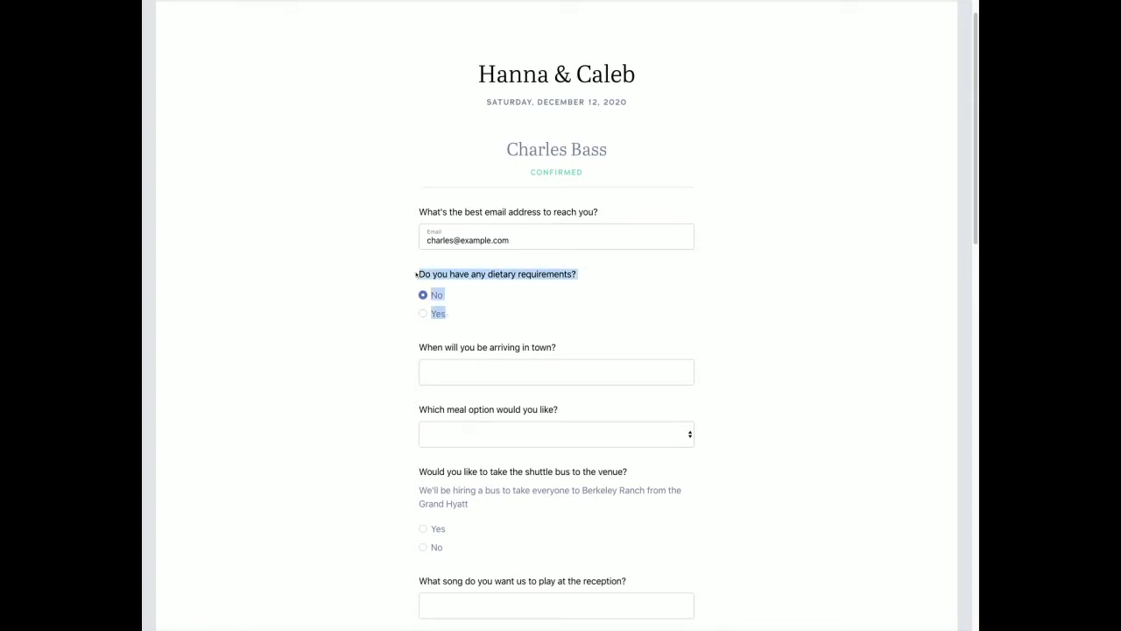
{"action": "left_click", "coordinate": [512, 301]}
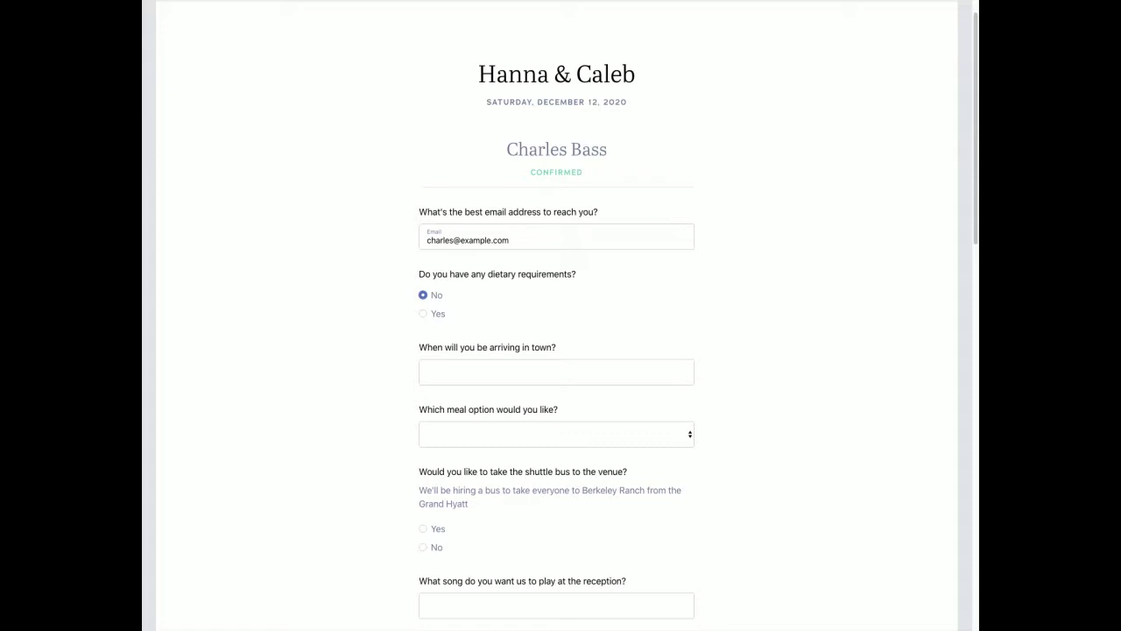
- Set the first guest's arrival date in town to December 7, 2020
{"action": "scroll", "coordinate": [683, 328], "scroll_direction": "down", "scroll_amount": 2}
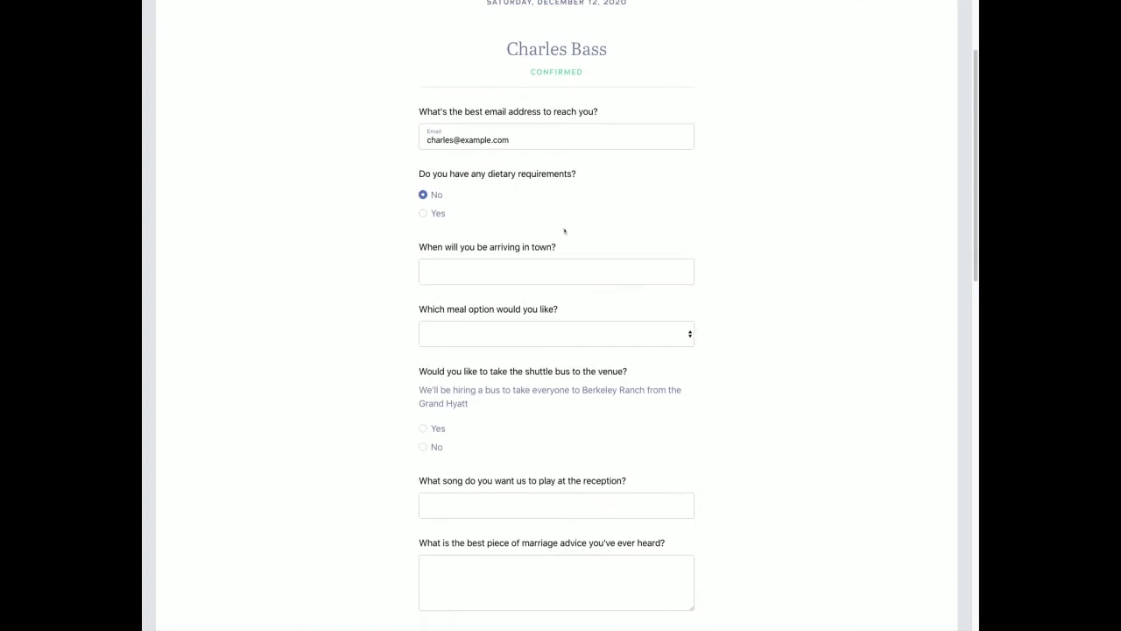
{"action": "left_click", "coordinate": [562, 270]}
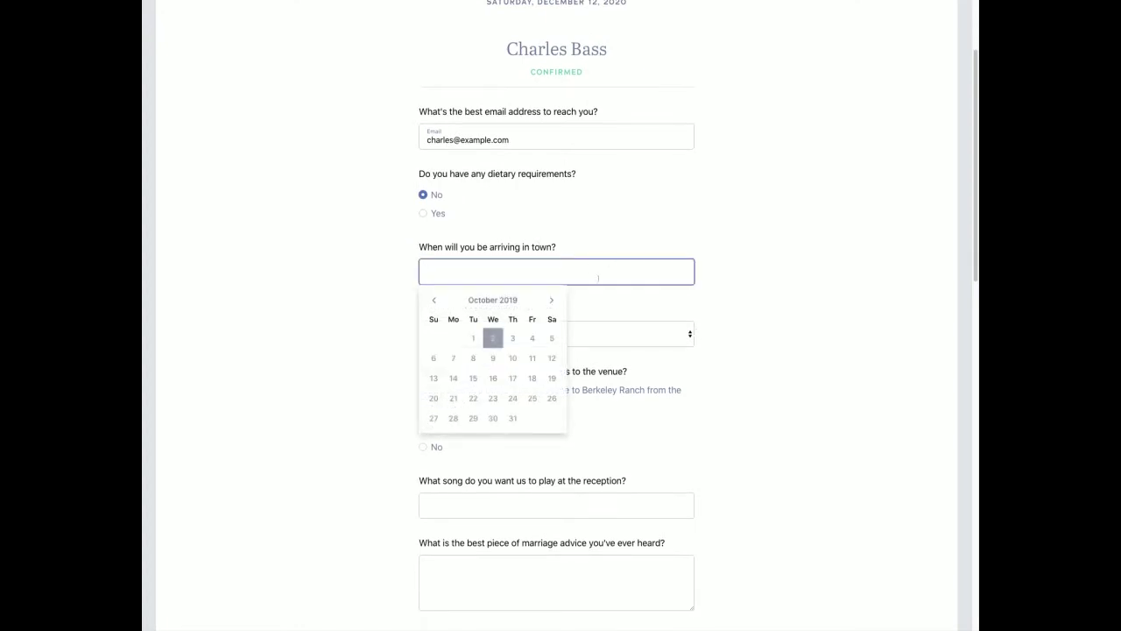
{"action": "left_click", "coordinate": [551, 301]}
{"action": "left_click", "coordinate": [551, 301]}
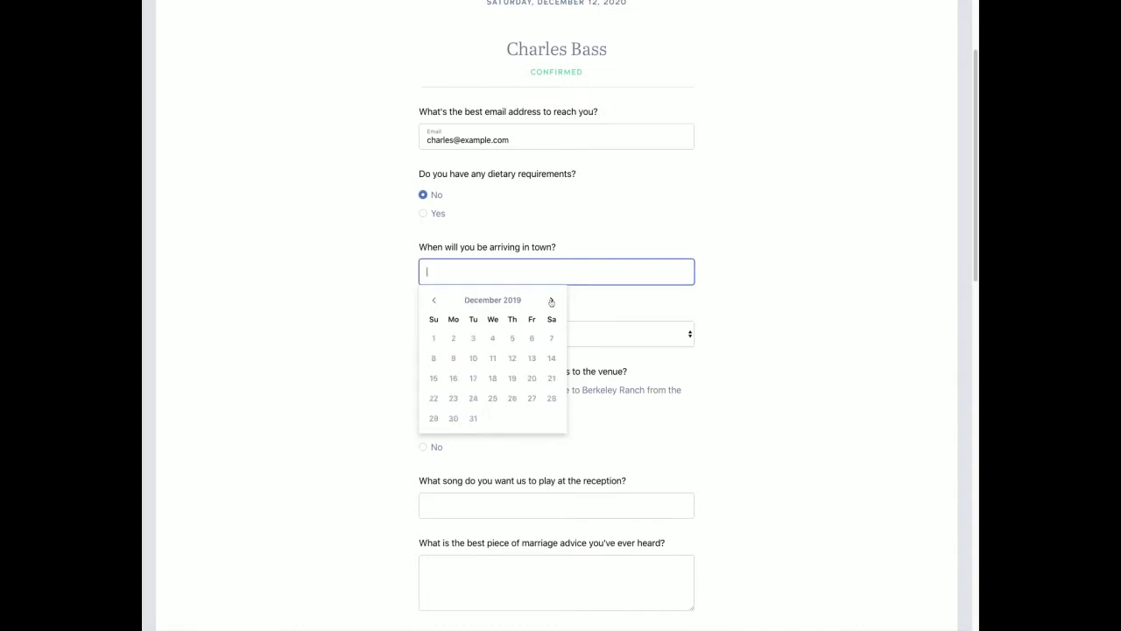
{"action": "left_click", "coordinate": [551, 300]}
{"action": "left_click", "coordinate": [551, 300]}
{"action": "left_click", "coordinate": [551, 301]}
{"action": "left_click", "coordinate": [551, 301]}
{"action": "left_click", "coordinate": [551, 300]}
{"action": "left_click", "coordinate": [551, 300]}
{"action": "left_click", "coordinate": [551, 301]}
{"action": "left_click", "coordinate": [551, 301]}
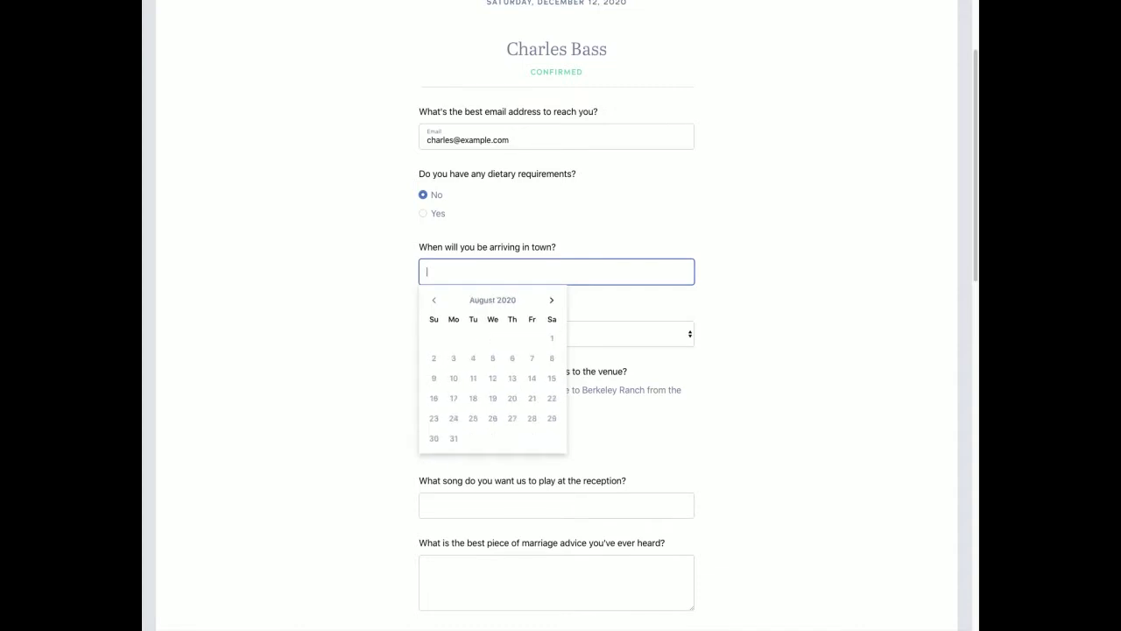
{"action": "left_click", "coordinate": [550, 300]}
{"action": "left_click", "coordinate": [551, 300]}
{"action": "left_click", "coordinate": [551, 300]}
{"action": "left_click", "coordinate": [551, 300]}
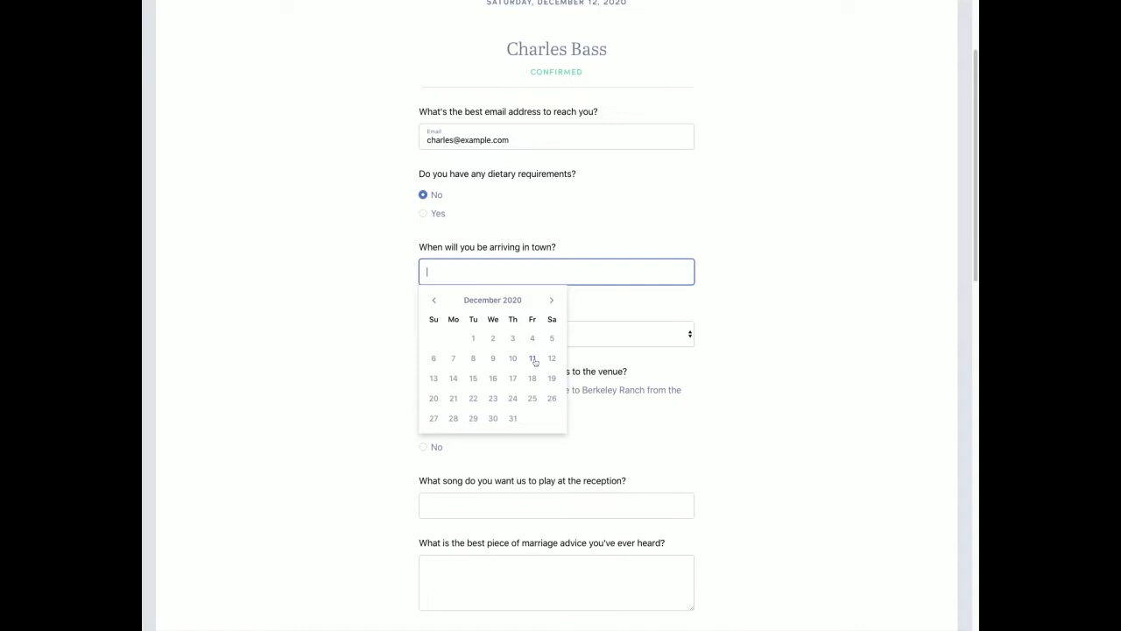
{"action": "left_click", "coordinate": [453, 359]}
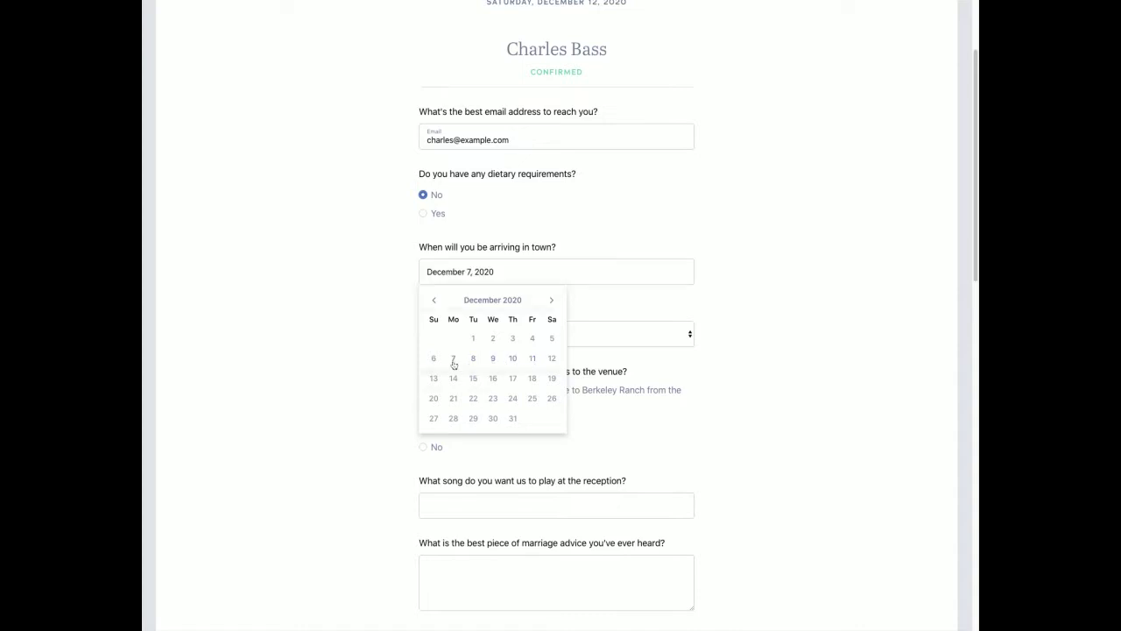
- Choose Chicken as the first guest's meal and answer Yes to the shuttle bus to the venue
{"action": "left_click", "coordinate": [555, 332]}
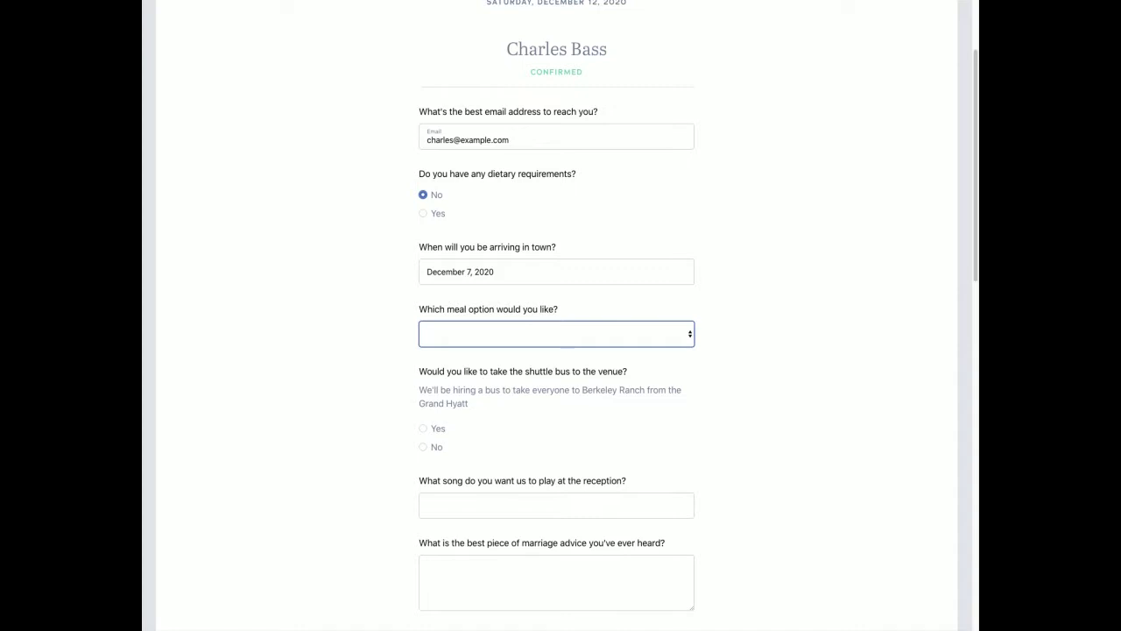
{"action": "left_click", "coordinate": [695, 392]}
{"action": "scroll", "coordinate": [696, 392], "scroll_direction": "down", "scroll_amount": 3}
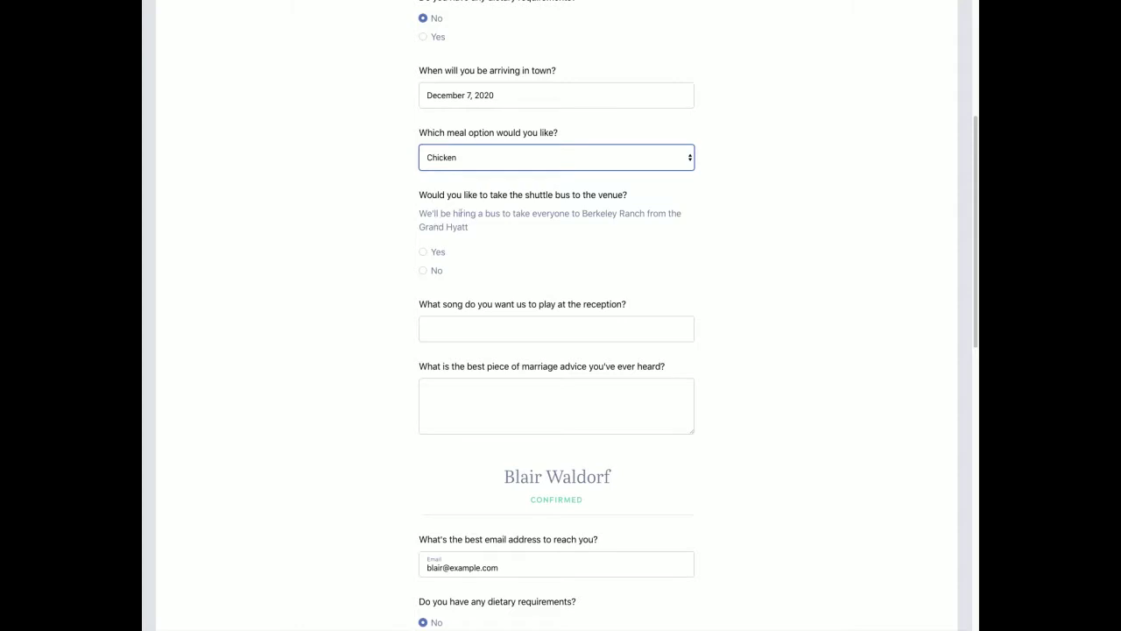
{"action": "left_click_drag", "start_coordinate": [581, 213], "coordinate": [647, 213]}
{"action": "left_click", "coordinate": [602, 238]}
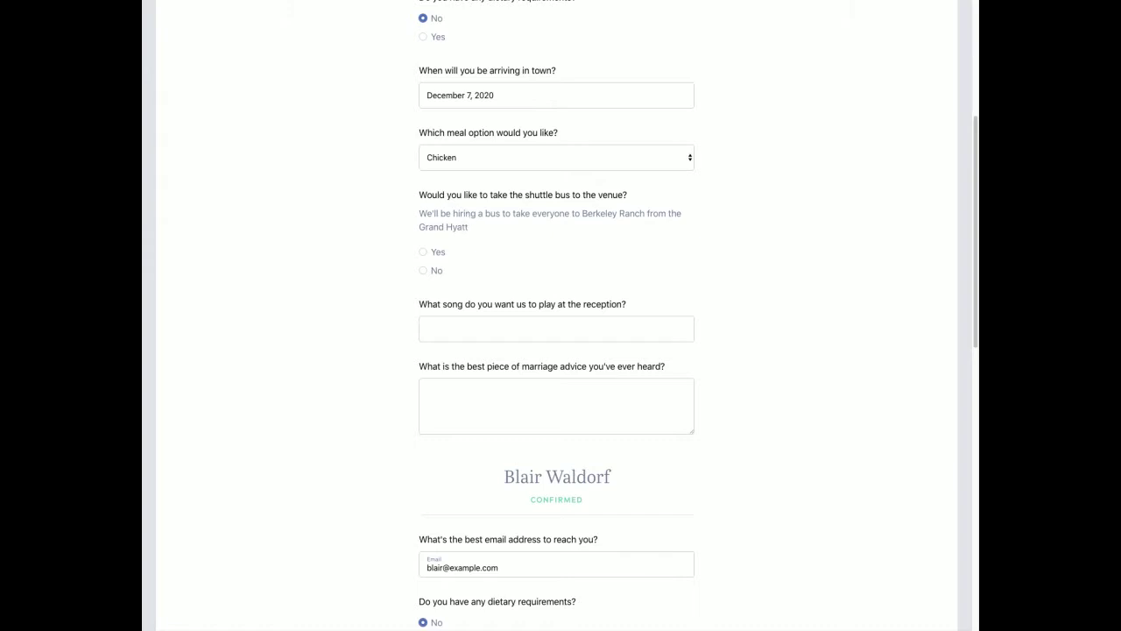
{"action": "left_click", "coordinate": [438, 253]}
- Enter "If I ain't got you by Alicia Keys" as the first guest's song and "Never go to bed mad at each other :)" as advice
{"action": "left_click", "coordinate": [471, 321]}
{"action": "left_click_drag", "start_coordinate": [418, 304], "coordinate": [650, 310]}
{"action": "left_click", "coordinate": [658, 301]}
{"action": "left_click", "coordinate": [658, 326]}
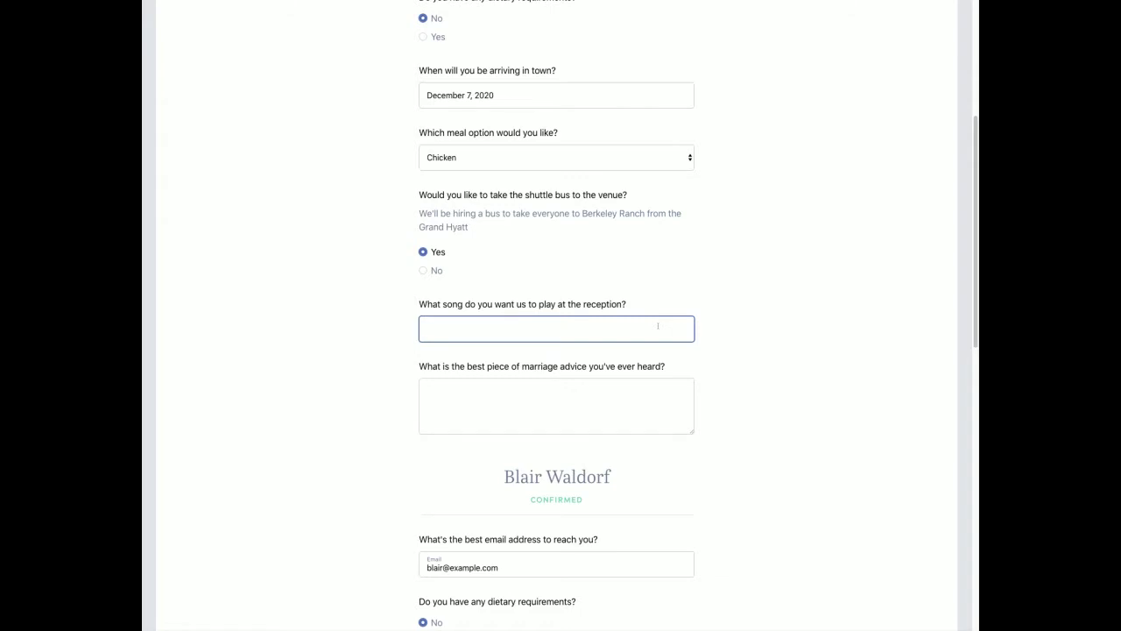
{"action": "type", "text": "If I ain't got you by Alicia Keys"}
{"action": "key", "text": "Tab"}
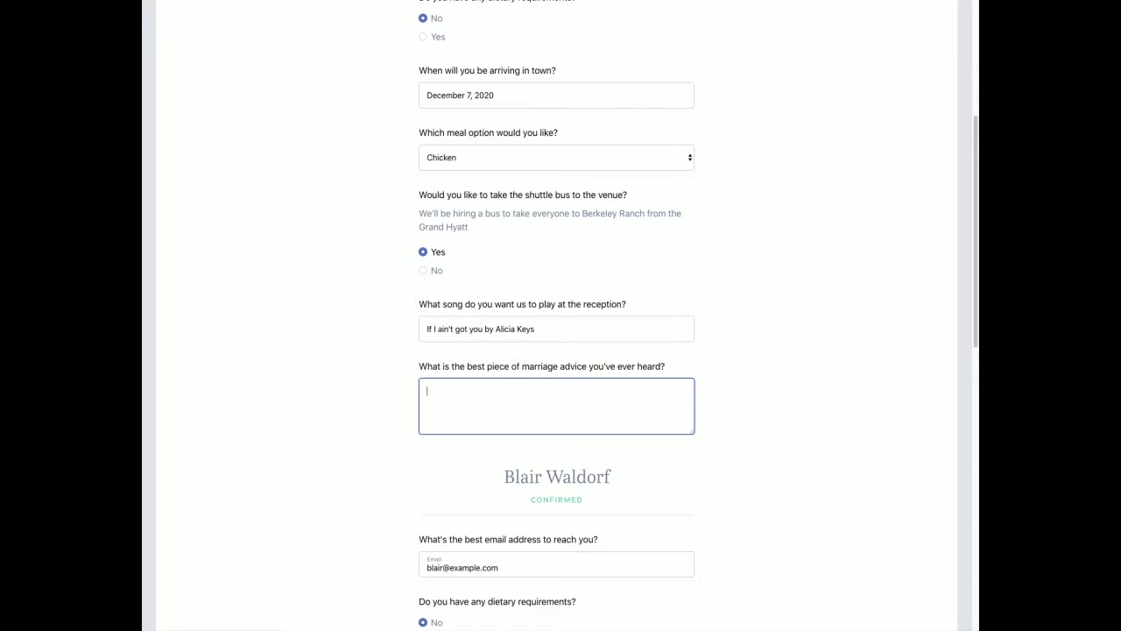
{"action": "type", "text": "Never go to bed mad at each other :)"}
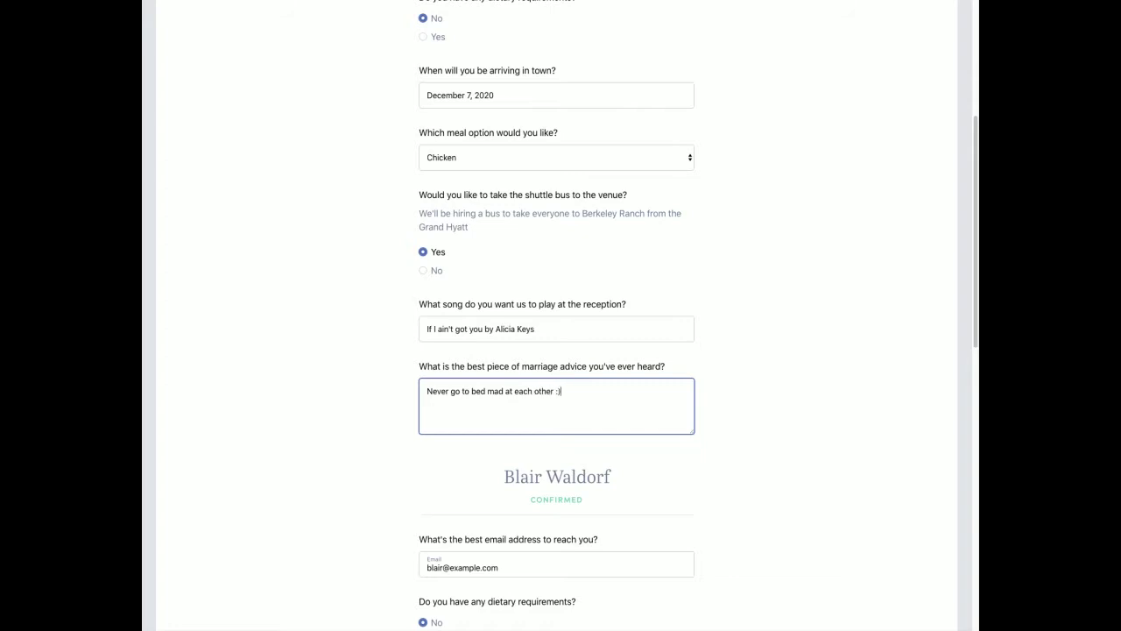
{"action": "left_click", "coordinate": [730, 345]}
- Answer Yes to dietary requirements for the second guest and specify "Vegetarian"
{"action": "scroll", "coordinate": [803, 380], "scroll_direction": "down", "scroll_amount": 4}
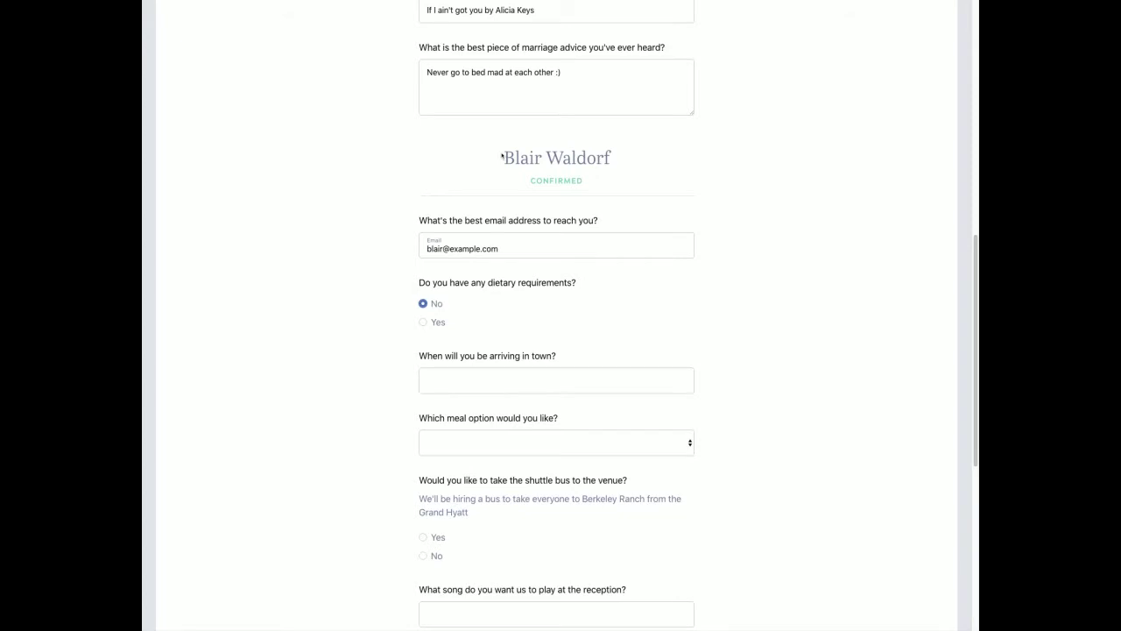
{"action": "left_click", "coordinate": [439, 323]}
{"action": "left_click", "coordinate": [492, 353]}
{"action": "type", "text": "Vegetarian"}
{"action": "key", "text": "Tab"}
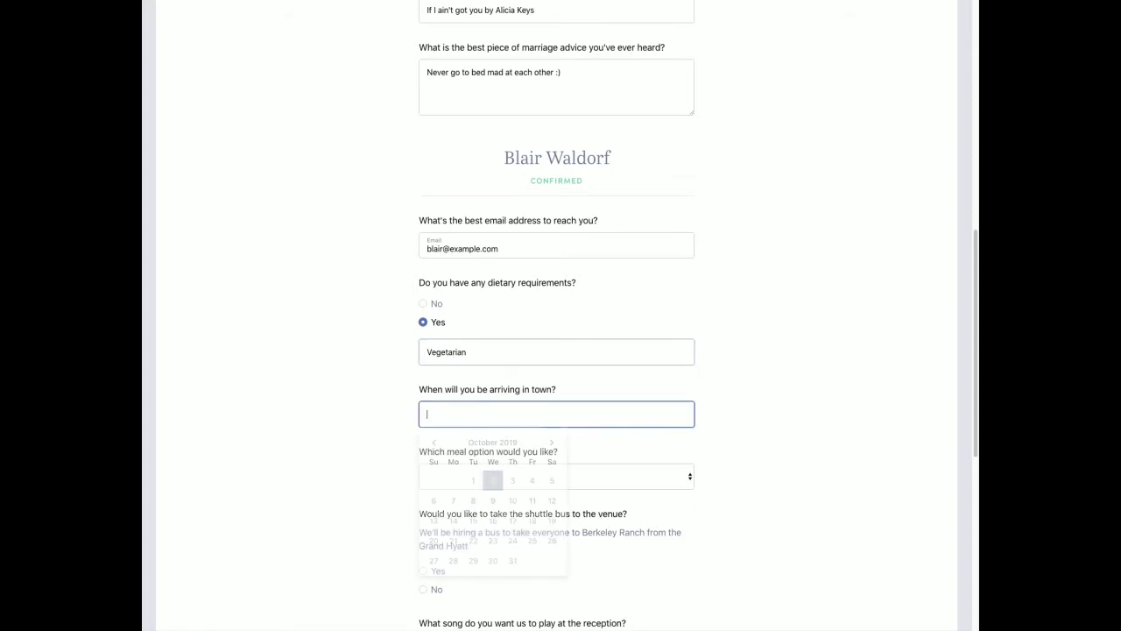
- Set the second guest's arrival date to December 7, 2020, matching the first guest's date
{"action": "scroll", "coordinate": [557, 315], "scroll_direction": "up", "scroll_amount": 4}
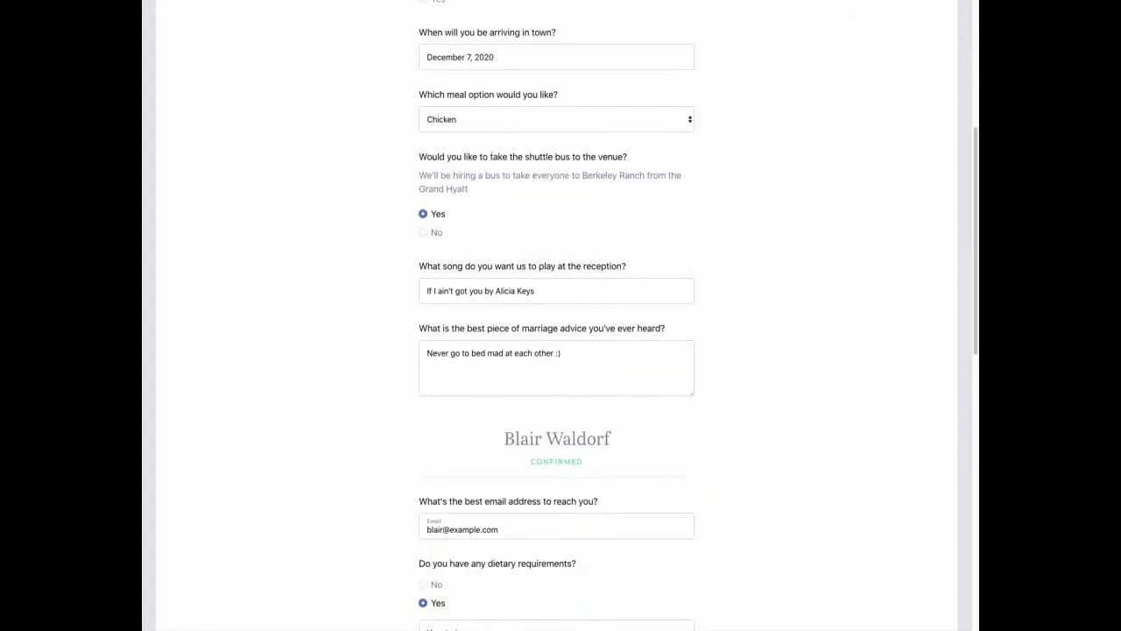
{"action": "left_click", "coordinate": [504, 59]}
{"action": "scroll", "coordinate": [722, 411], "scroll_direction": "down", "scroll_amount": 4}
{"action": "left_click", "coordinate": [572, 373]}
{"action": "left_click", "coordinate": [713, 390]}
- Choose Vegetarian as the second guest's meal and answer Yes to the shuttle bus to the venue
{"action": "left_click", "coordinate": [544, 442]}
{"action": "left_click", "coordinate": [544, 447]}
{"action": "scroll", "coordinate": [490, 443], "scroll_direction": "down", "scroll_amount": 2}
{"action": "left_click", "coordinate": [446, 440]}
{"action": "scroll", "coordinate": [461, 441], "scroll_direction": "down", "scroll_amount": 2}
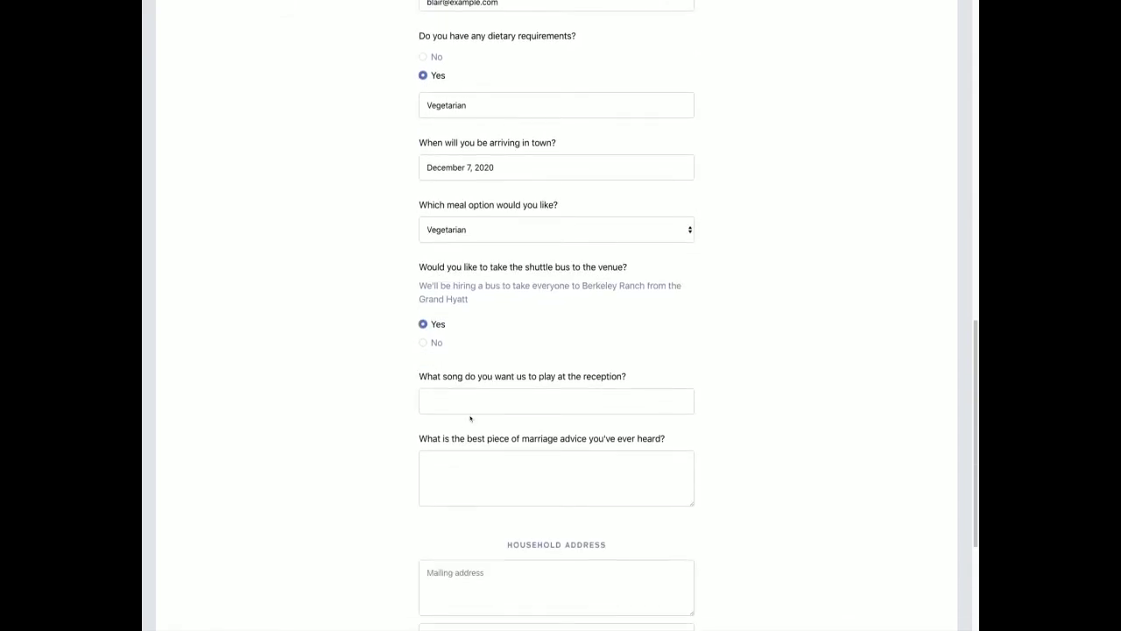
- Enter "Happy by Pharelle" as the second guest's reception song and leave the marriage advice blank
{"action": "left_click", "coordinate": [487, 391]}
{"action": "left_click", "coordinate": [584, 391]}
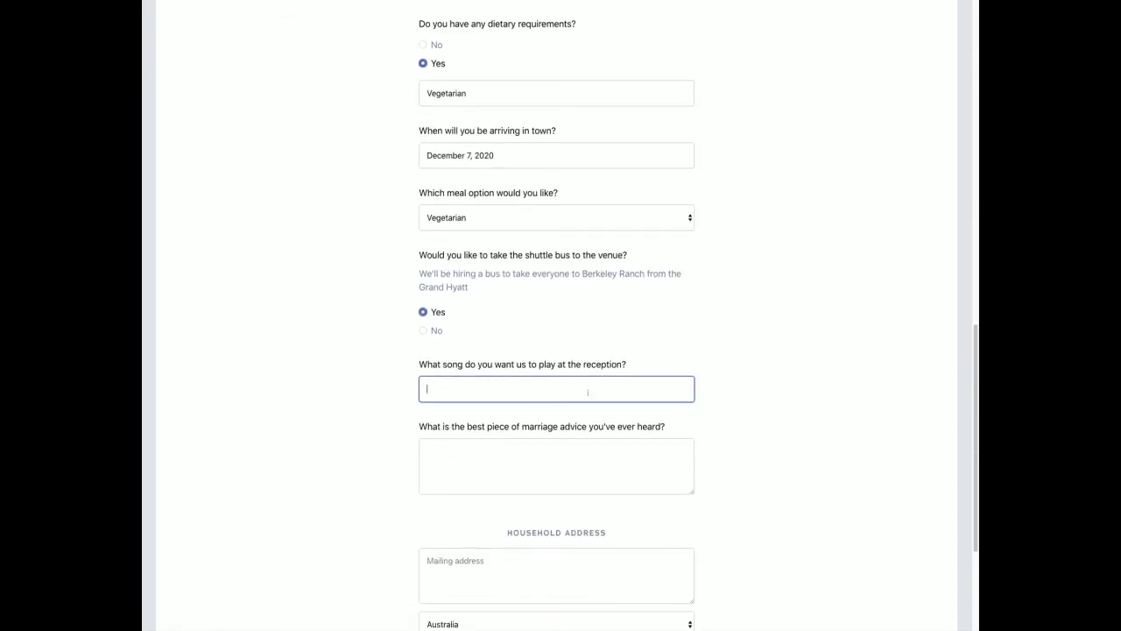
{"action": "type", "text": "Happy by Pharelle"}
{"action": "key", "text": "Tab"}
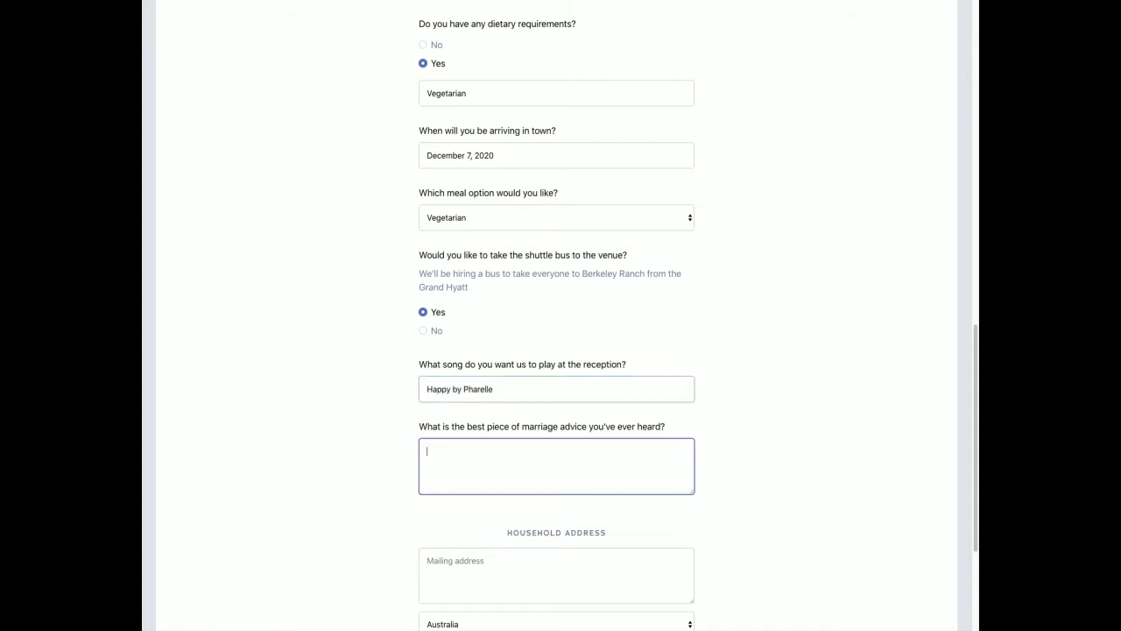
{"action": "scroll", "coordinate": [639, 417], "scroll_direction": "down", "scroll_amount": 2}
{"action": "scroll", "coordinate": [661, 391], "scroll_direction": "down", "scroll_amount": 1}
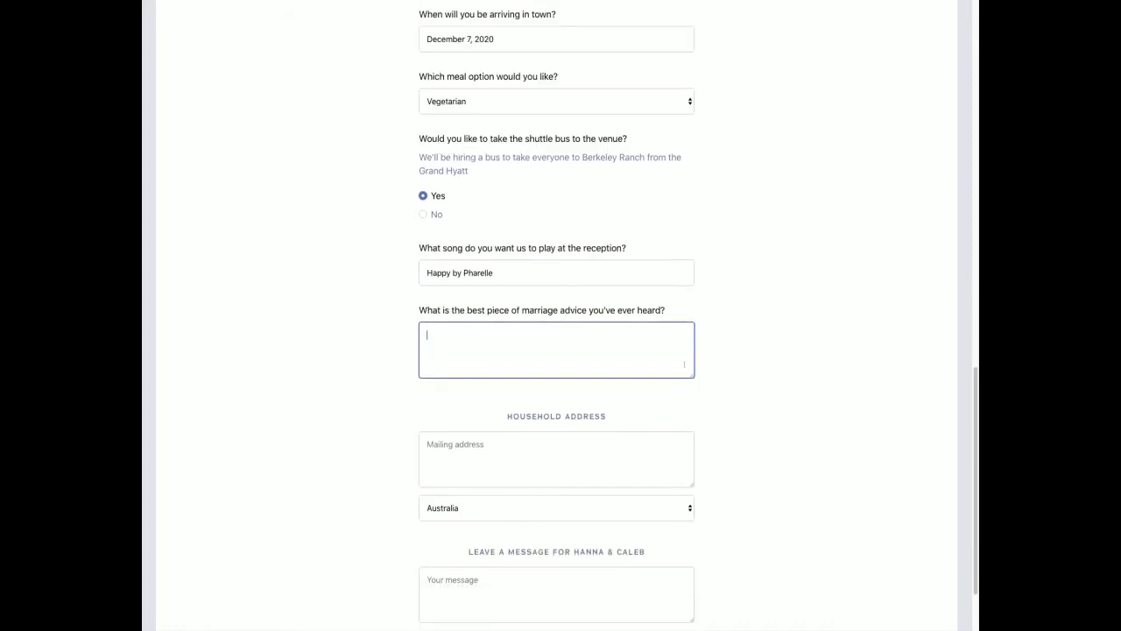
- Enter "Happy wife happy life!" as the second guest's best piece of marriage advice
{"action": "scroll", "coordinate": [715, 388], "scroll_direction": "down", "scroll_amount": 1}
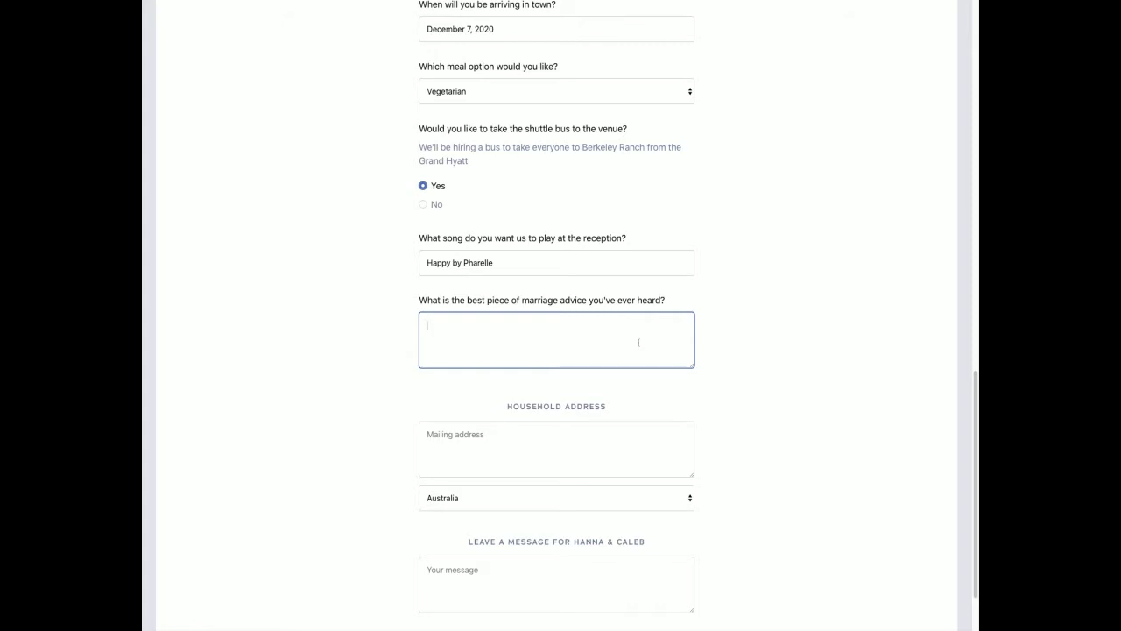
{"action": "type", "text": "Happy wife happy life!"}
- Fill in the household's mailing address and set its country to United States
{"action": "scroll", "coordinate": [724, 345], "scroll_direction": "down", "scroll_amount": 2}
{"action": "left_click", "coordinate": [676, 364]}
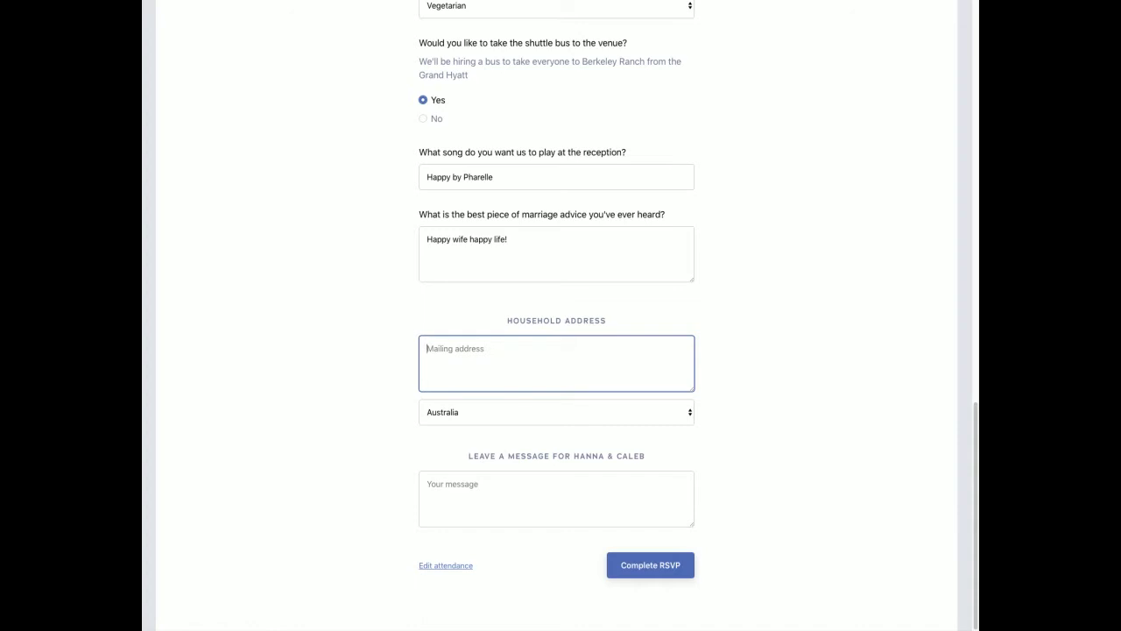
{"action": "type", "text": "123 Riverside Road"}
{"action": "key", "text": "Tab"}
{"action": "type", "text": "Un"}
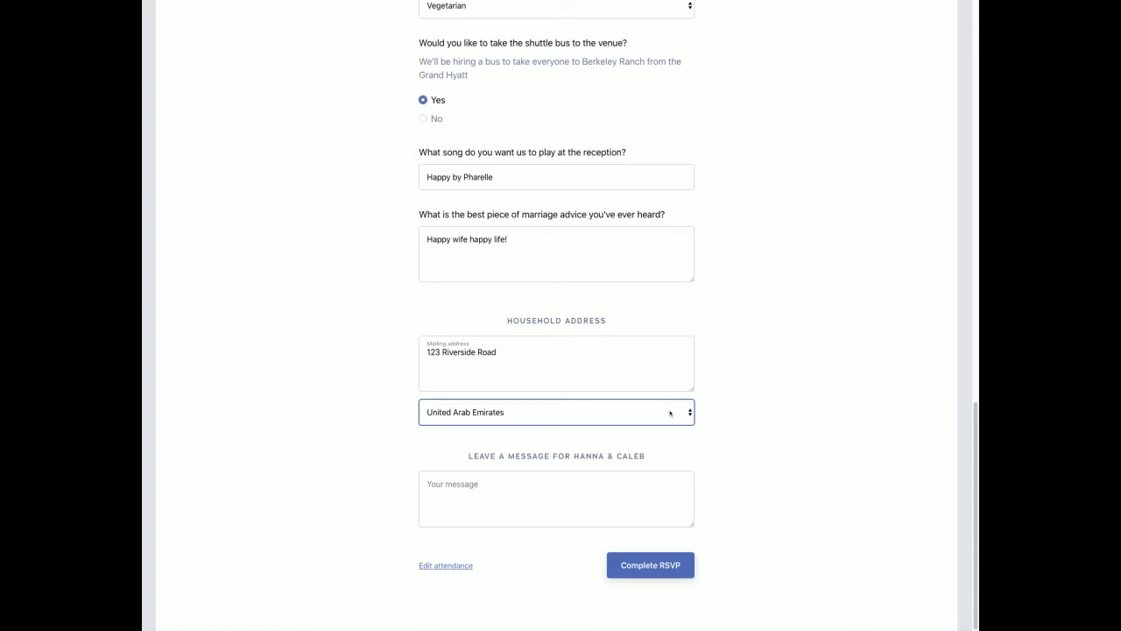
{"action": "type", "text": "United St"}
{"action": "left_click", "coordinate": [802, 442]}
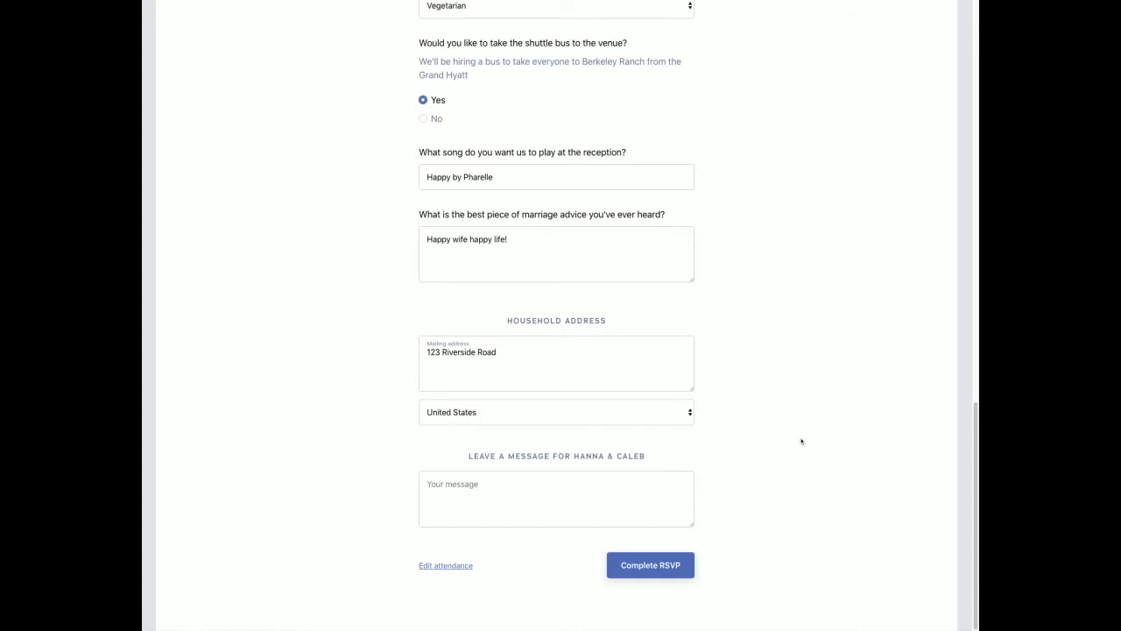
- Leave the couple the message "We're so excited to see you guys finally tie the knot!! xx" and complete the RSVP
{"action": "left_click", "coordinate": [586, 478]}
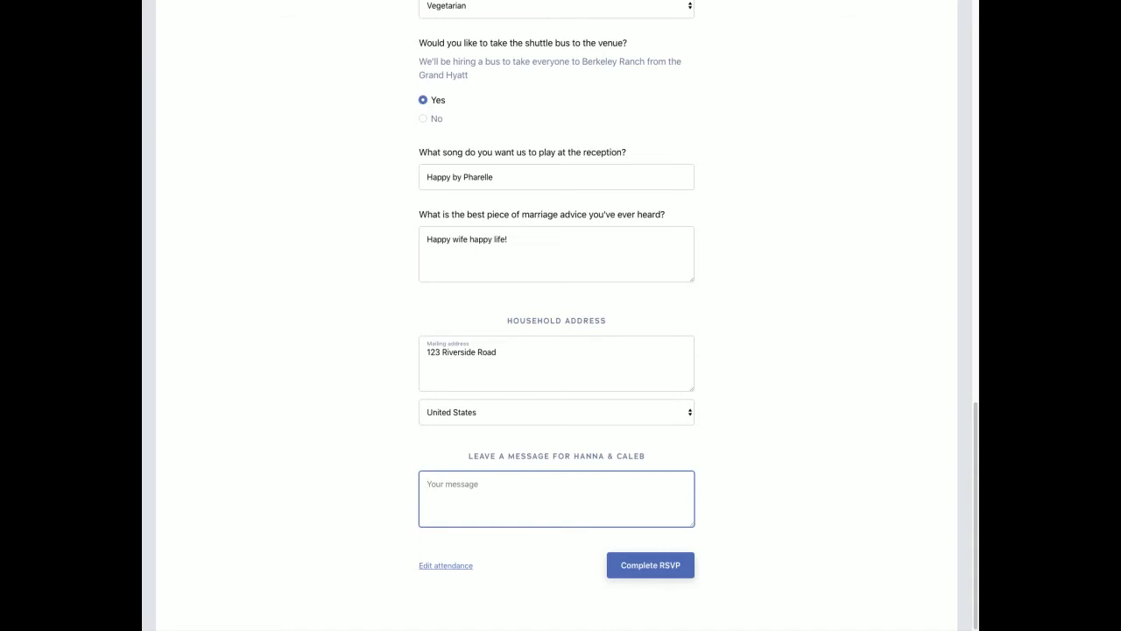
{"action": "type", "text": "We're so excited to see you guys finally k"}
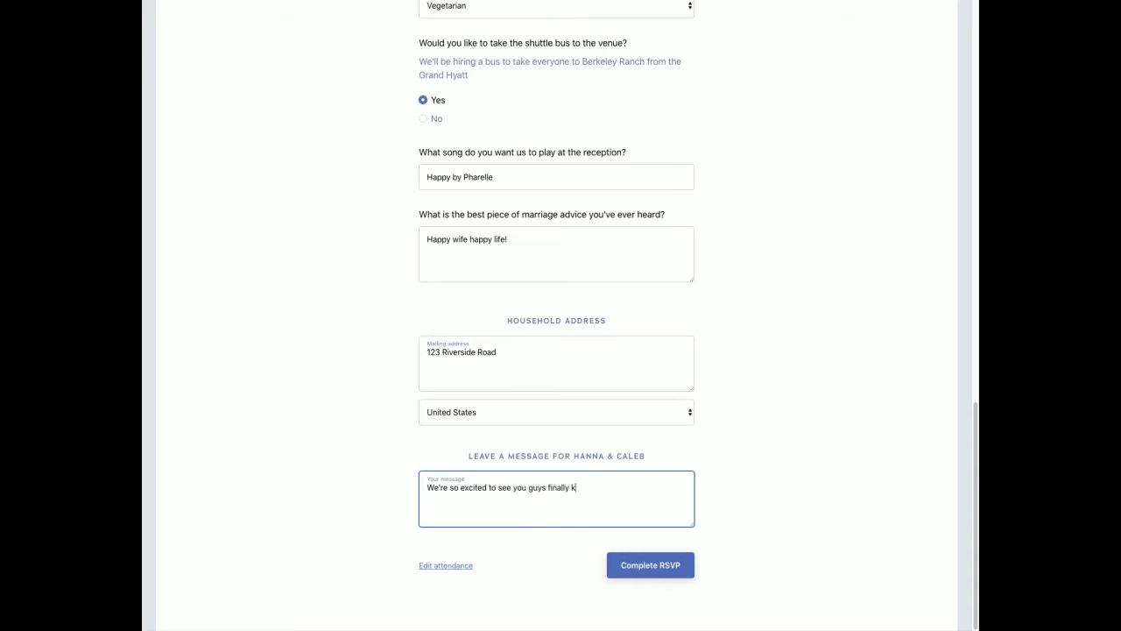
{"action": "key", "text": "BackSpace"}
{"action": "type", "text": "tie the knot!! xx"}
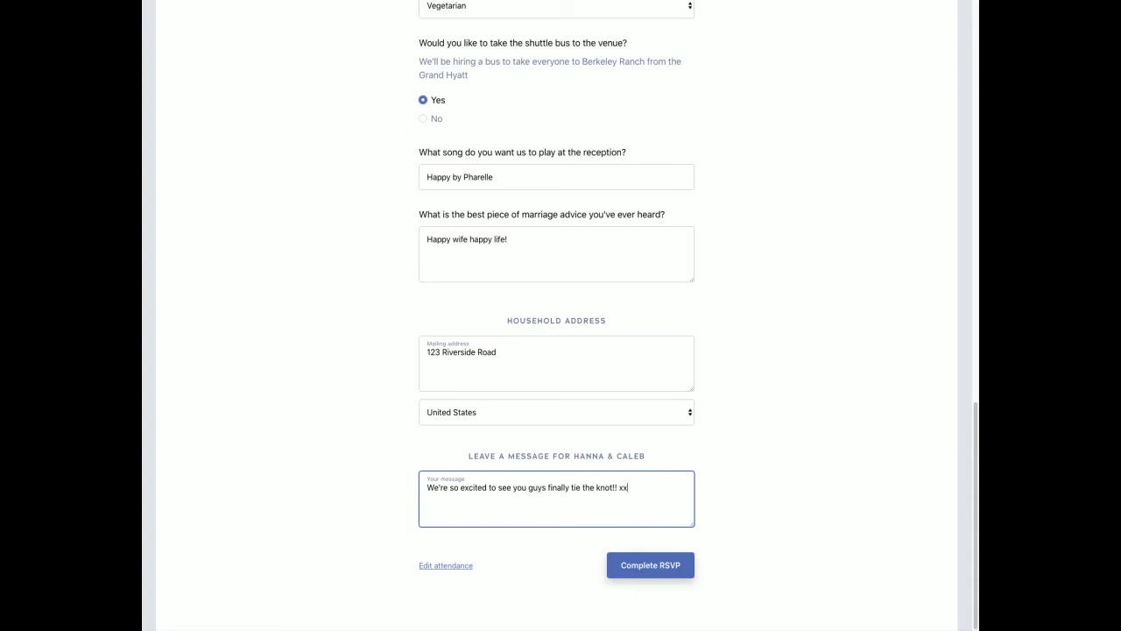
{"action": "left_click_drag", "start_coordinate": [470, 458], "coordinate": [631, 490]}
{"action": "left_click", "coordinate": [681, 461]}
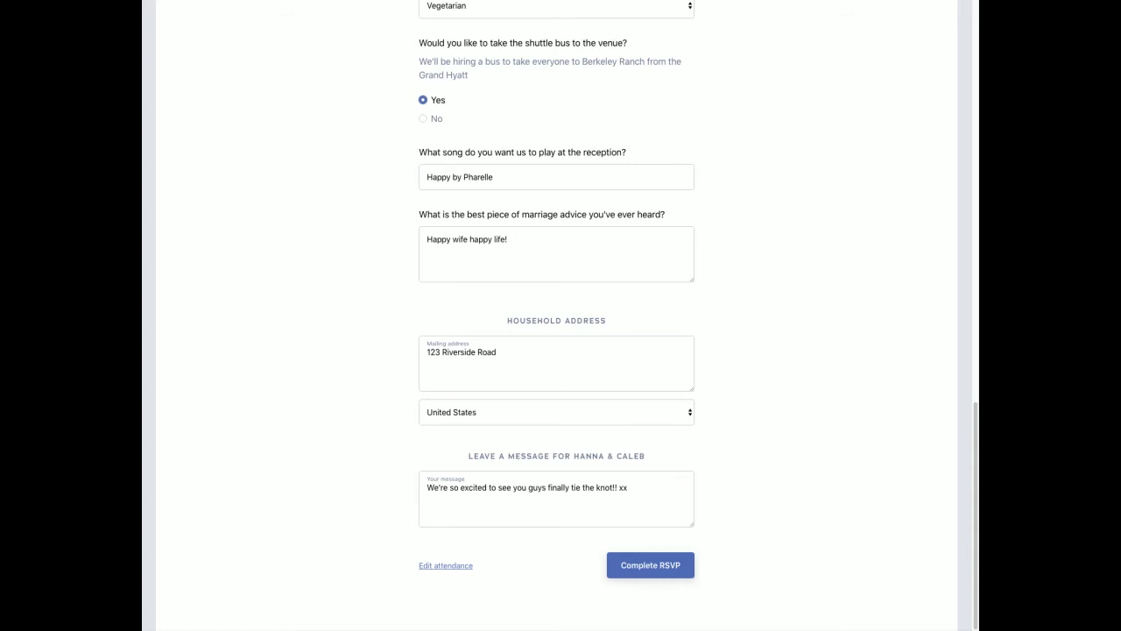
{"action": "left_click", "coordinate": [686, 570]}
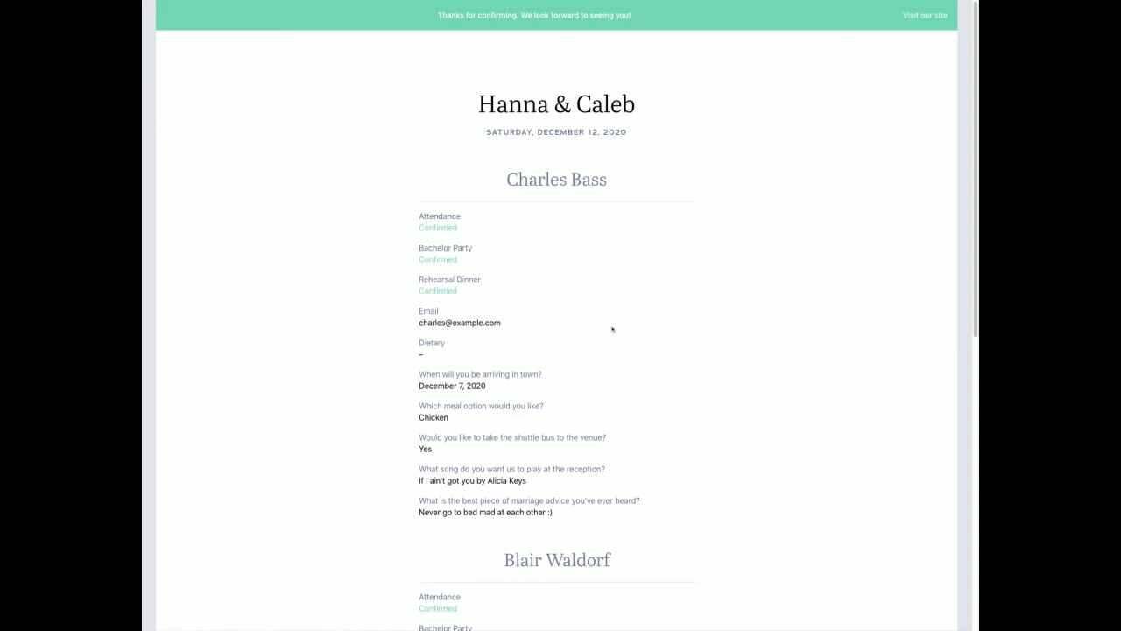
- Review the submitted RSVP summary, checking both guests' answers, the household address and the message
{"action": "scroll", "coordinate": [617, 329], "scroll_direction": "down", "scroll_amount": 3}
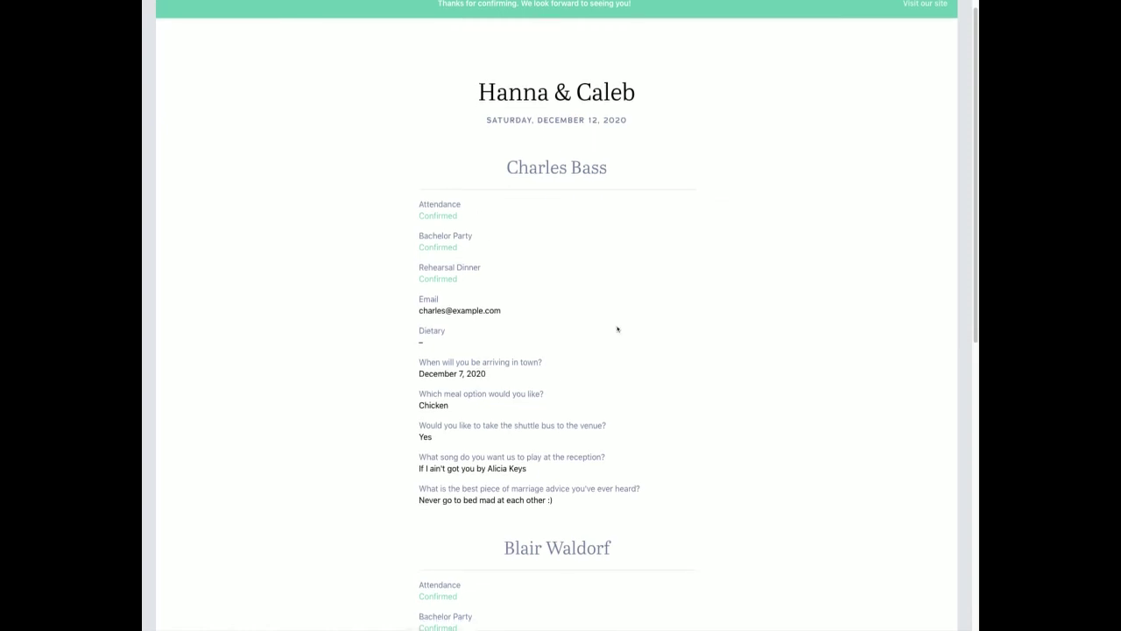
{"action": "scroll", "coordinate": [683, 365], "scroll_direction": "down", "scroll_amount": 3}
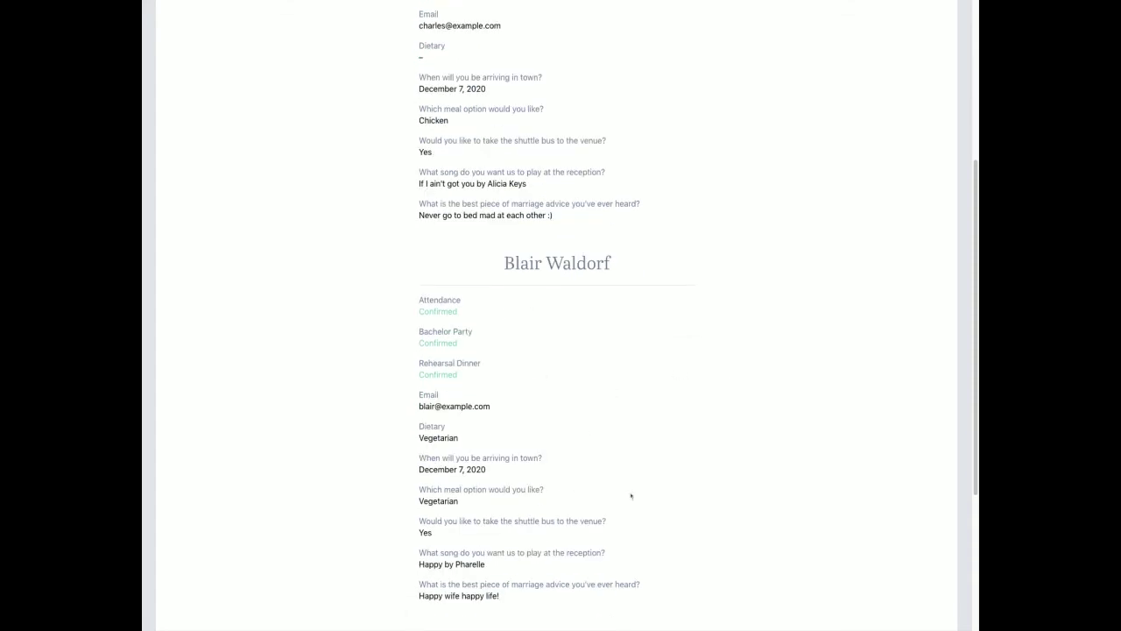
{"action": "scroll", "coordinate": [630, 493], "scroll_direction": "down", "scroll_amount": 1}
{"action": "scroll", "coordinate": [630, 491], "scroll_direction": "down", "scroll_amount": 1}
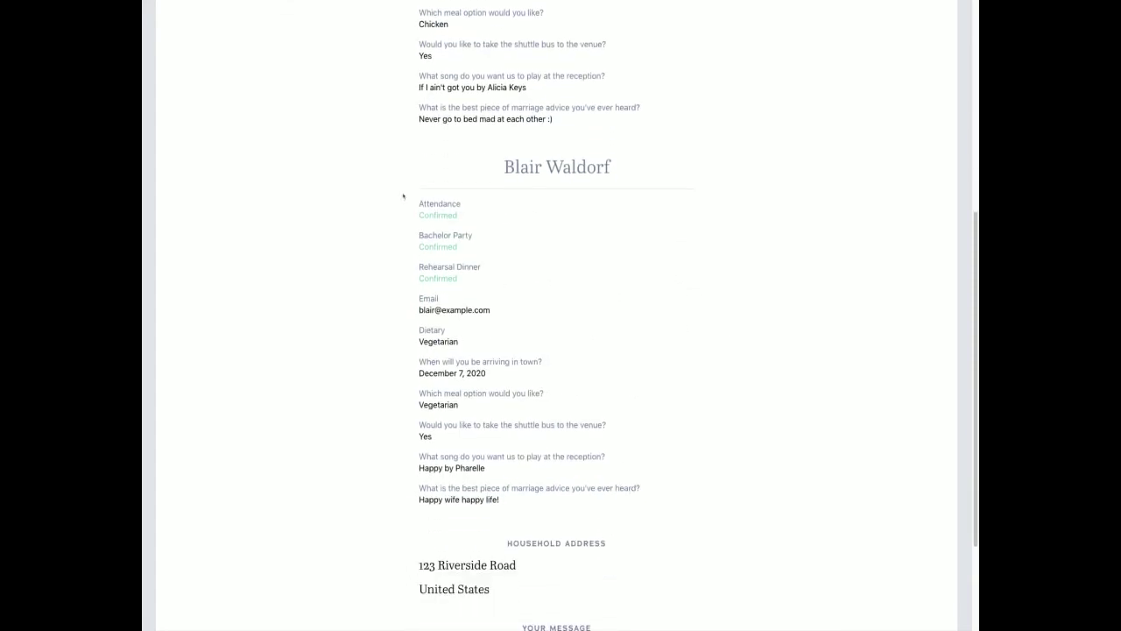
{"action": "scroll", "coordinate": [582, 441], "scroll_direction": "down", "scroll_amount": 3}
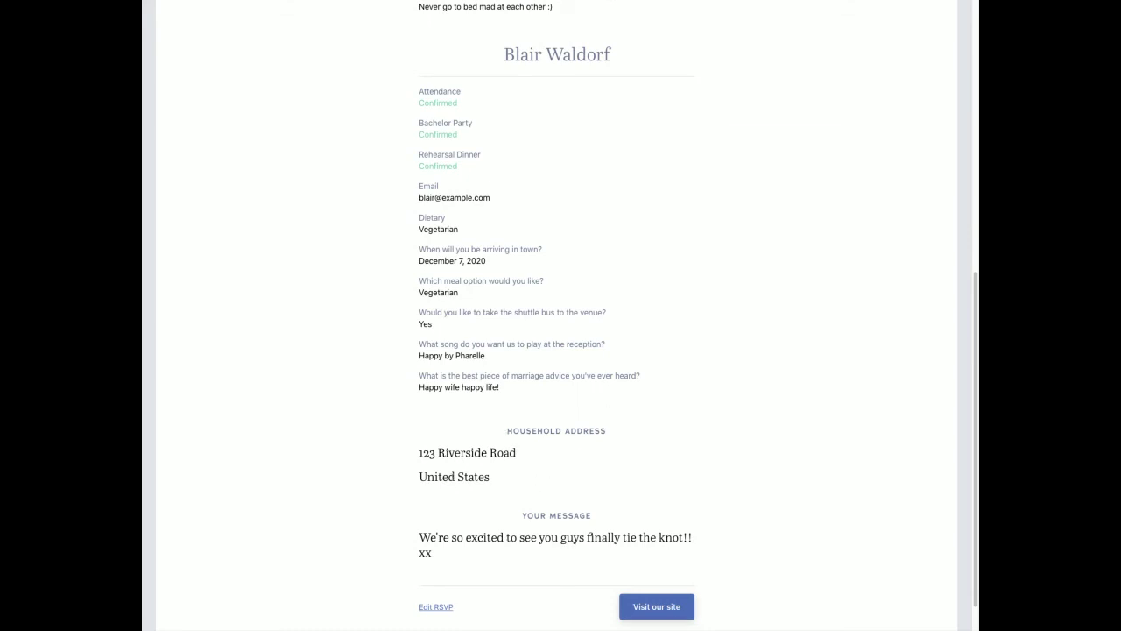
{"action": "scroll", "coordinate": [555, 465], "scroll_direction": "down", "scroll_amount": 1}
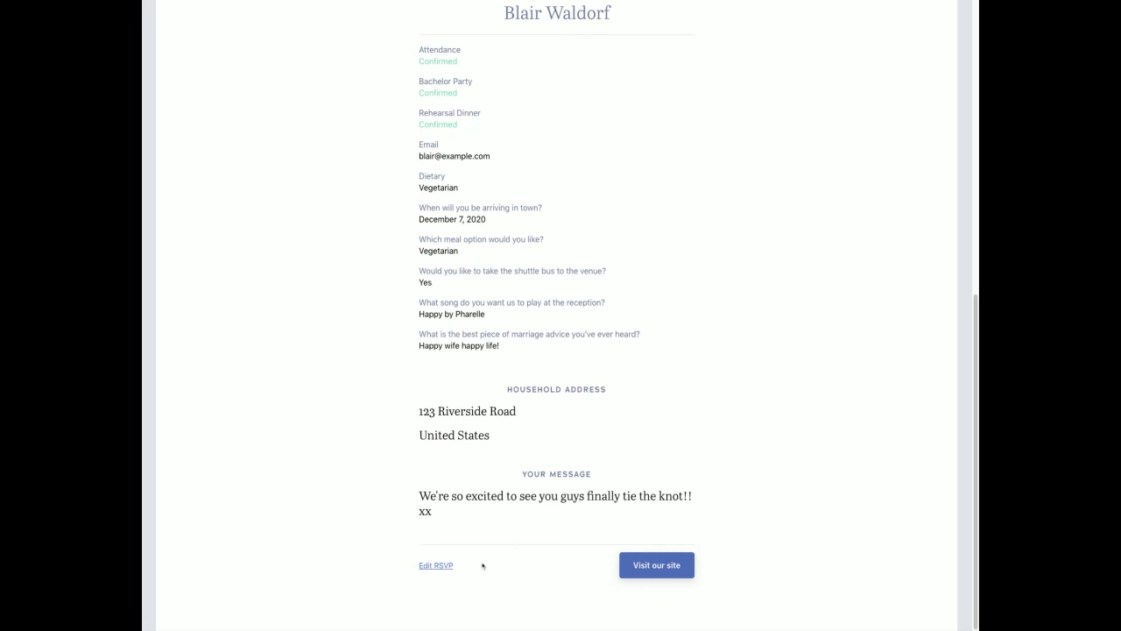
- Reopen the submitted RSVP for editing, go through its answers and submit it again
{"action": "left_click", "coordinate": [436, 565]}
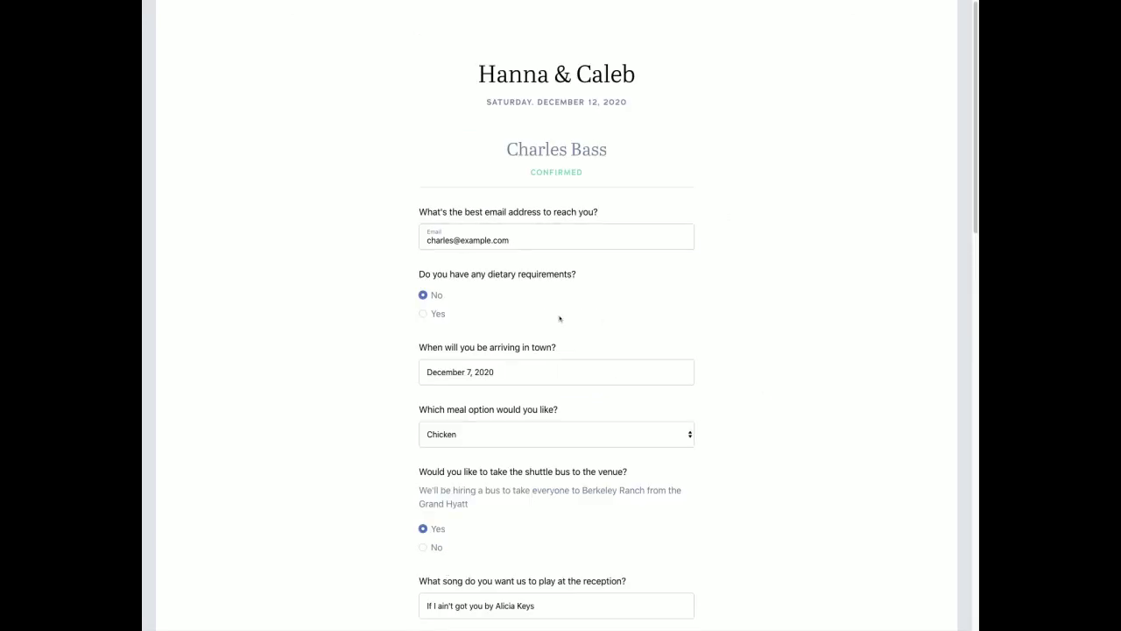
{"action": "scroll", "coordinate": [788, 298], "scroll_direction": "down", "scroll_amount": 3}
{"action": "scroll", "coordinate": [796, 313], "scroll_direction": "down", "scroll_amount": 9}
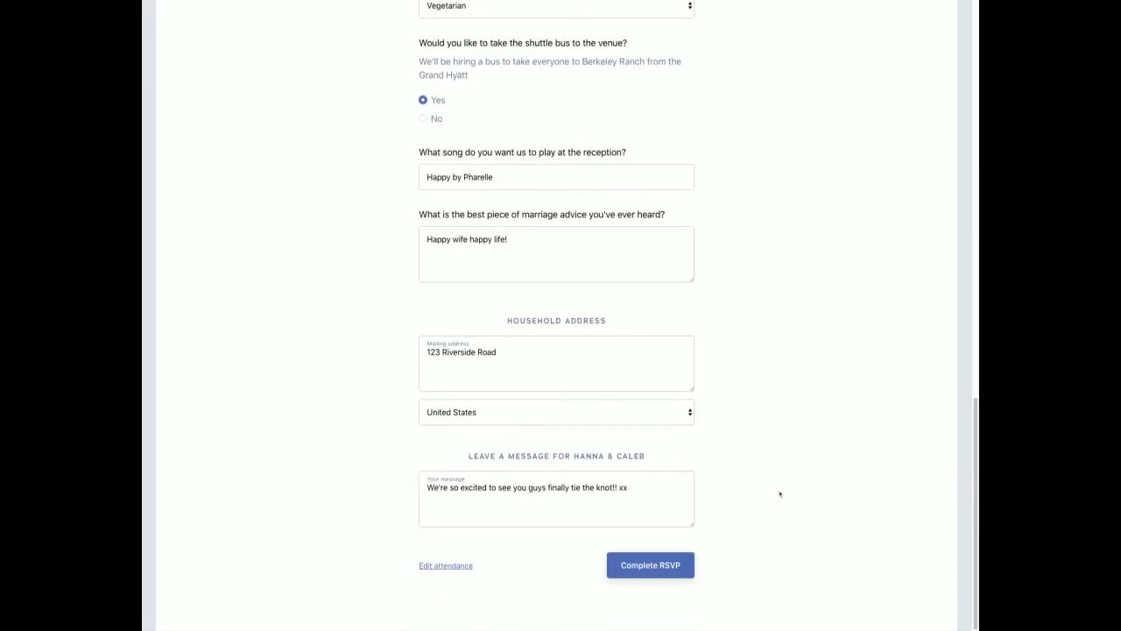
{"action": "left_click", "coordinate": [677, 571]}
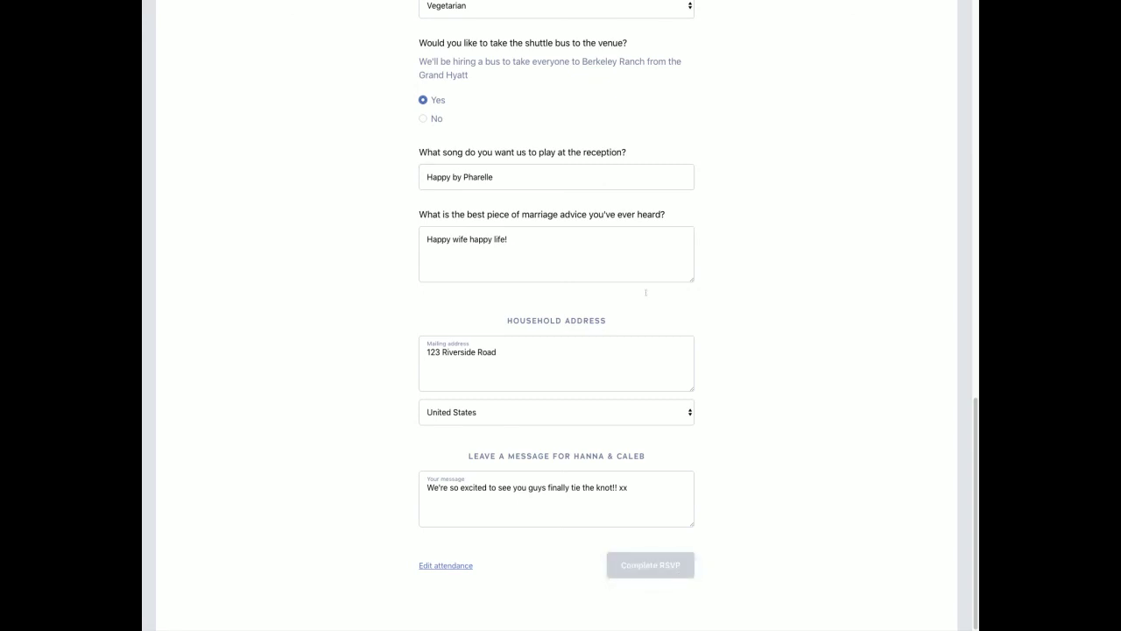